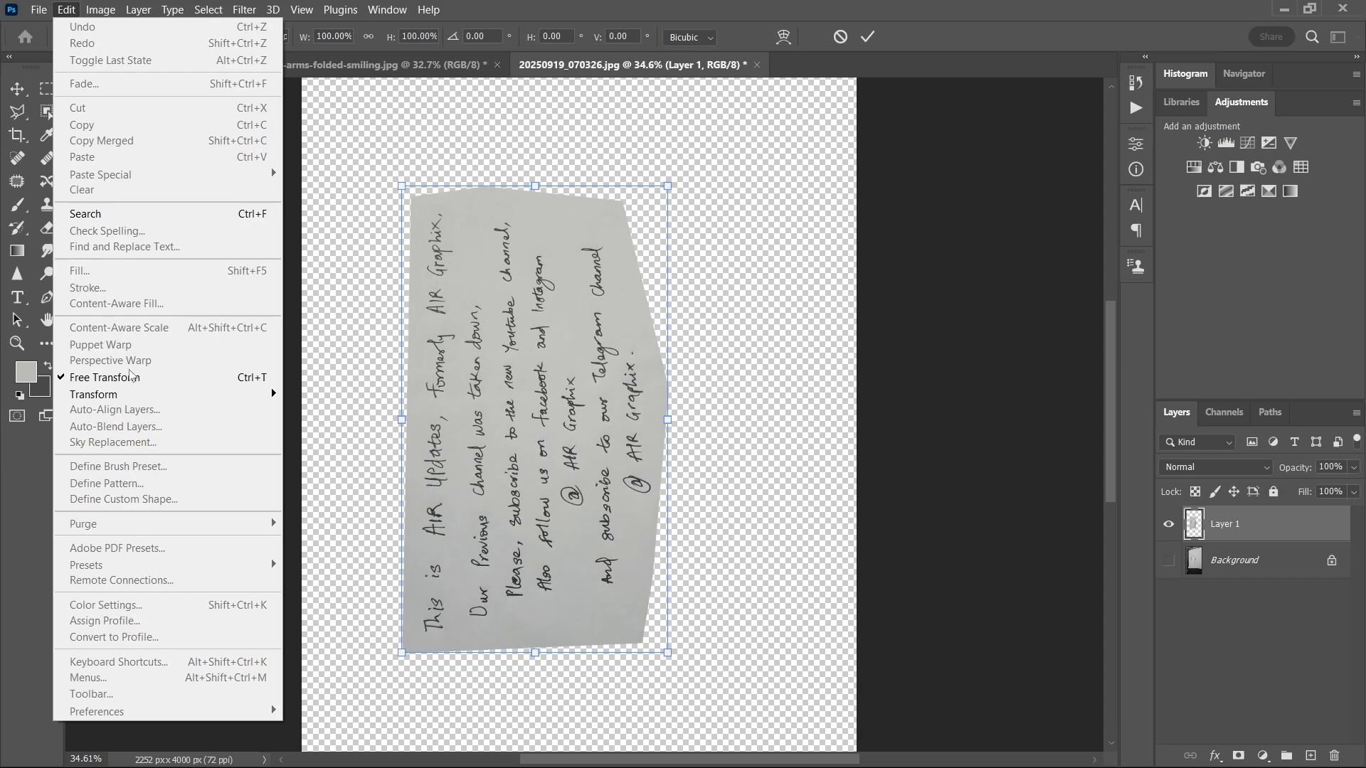
Step: Rotate the handwritten note on Layer 1 by 90 degrees so its text reads horizontally, and shift it toward the canvas centre
left_click(510, 241)
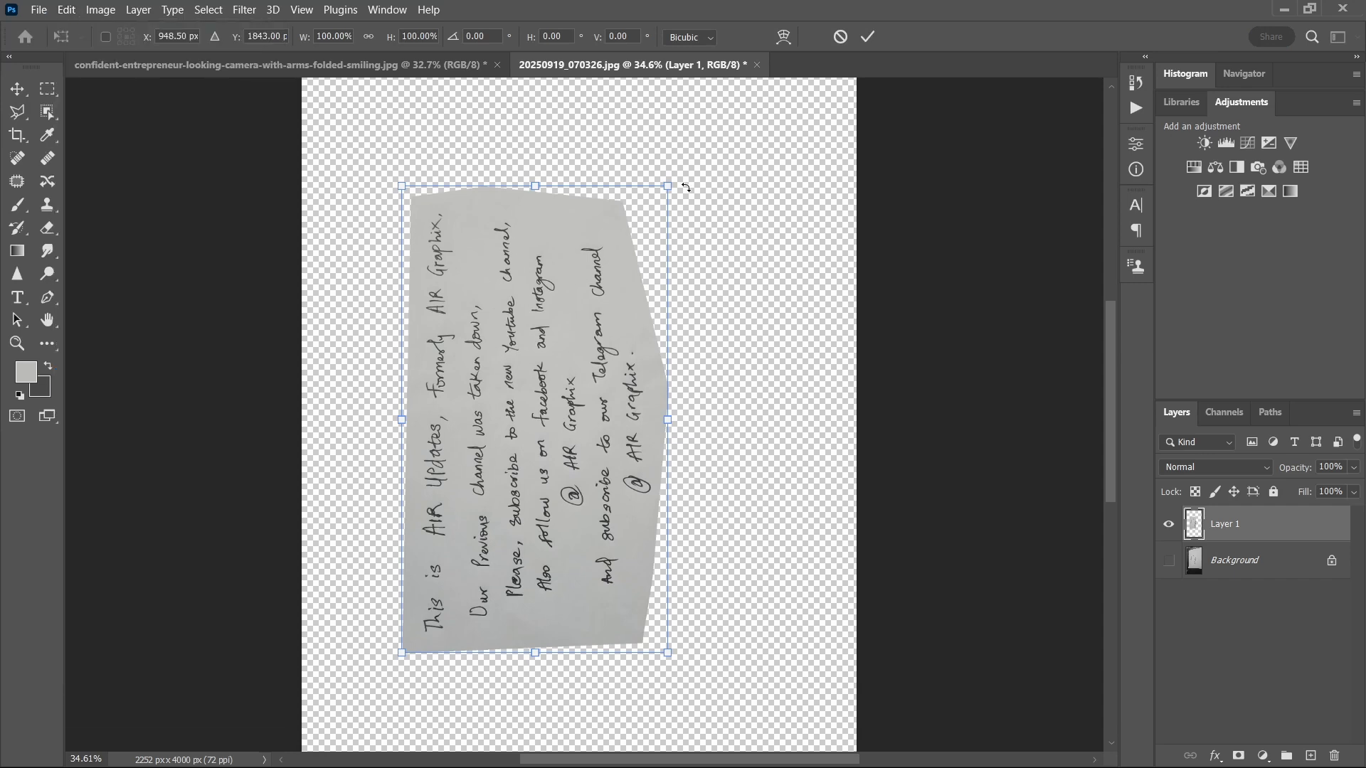
left_click_drag(674, 186, 801, 564)
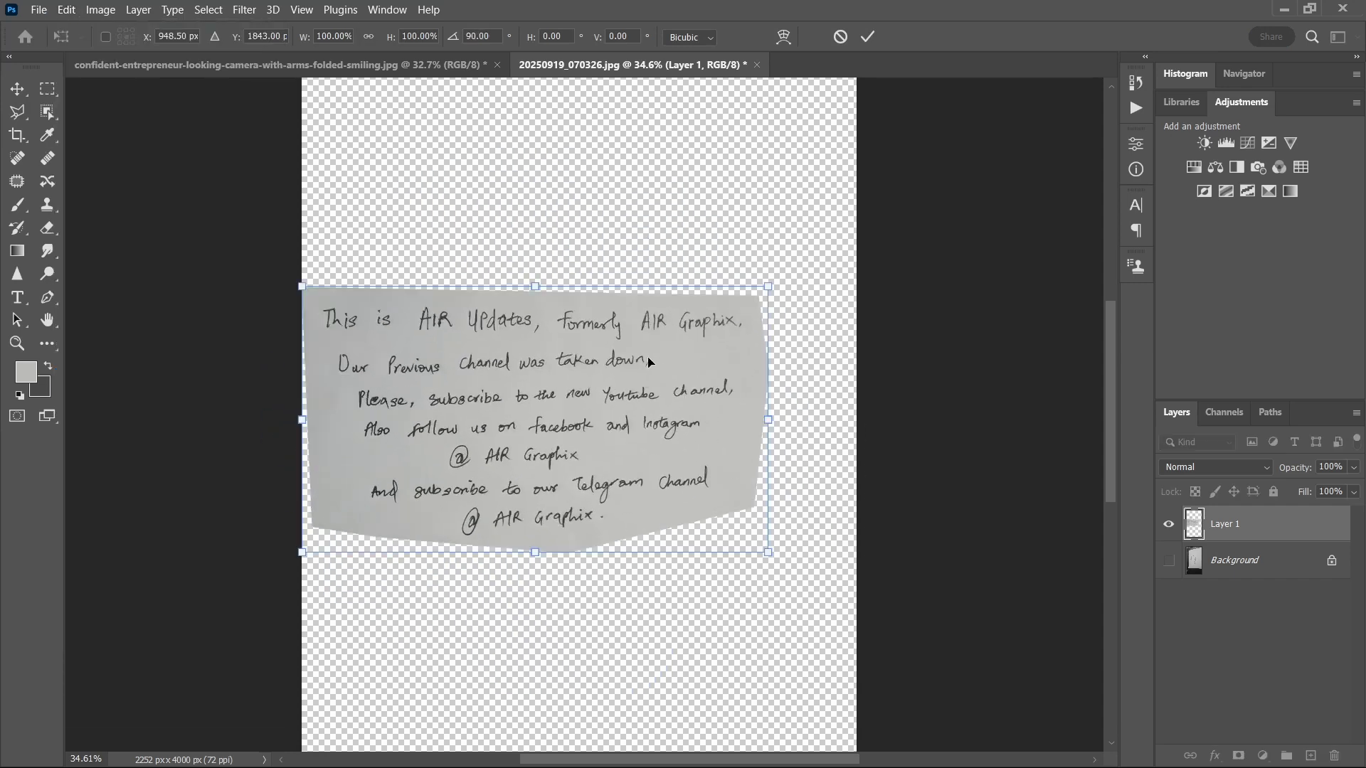
left_click_drag(649, 362, 690, 364)
left_click(868, 37)
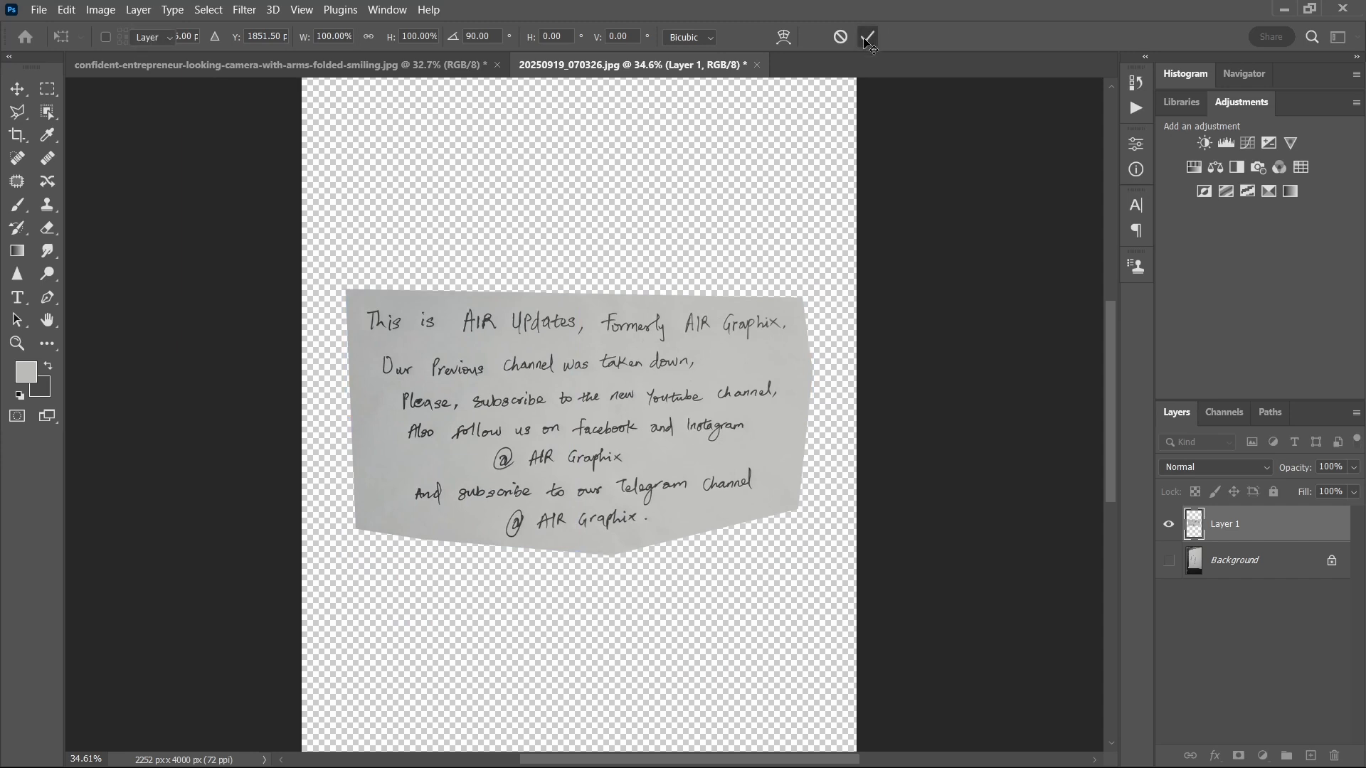
scroll(646, 339, "up", 7)
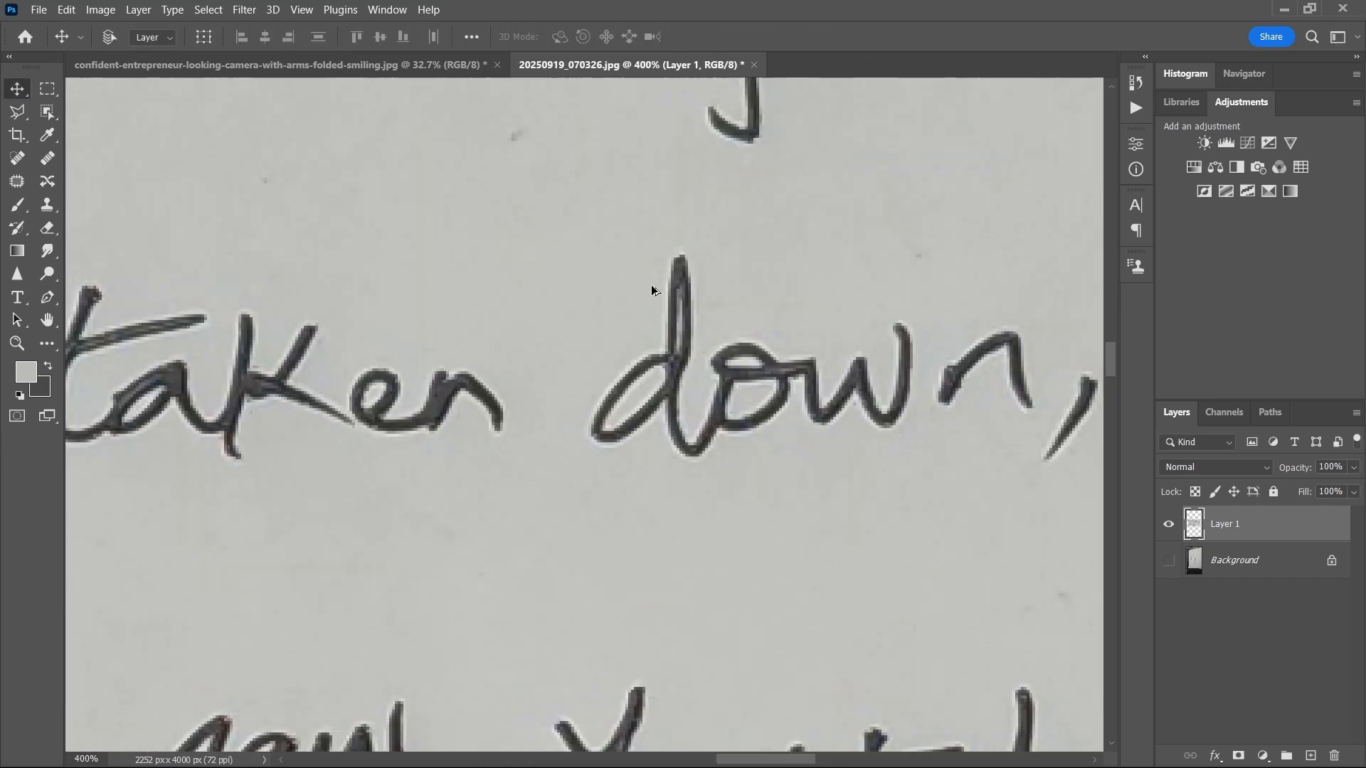
scroll(651, 291, "down", 3)
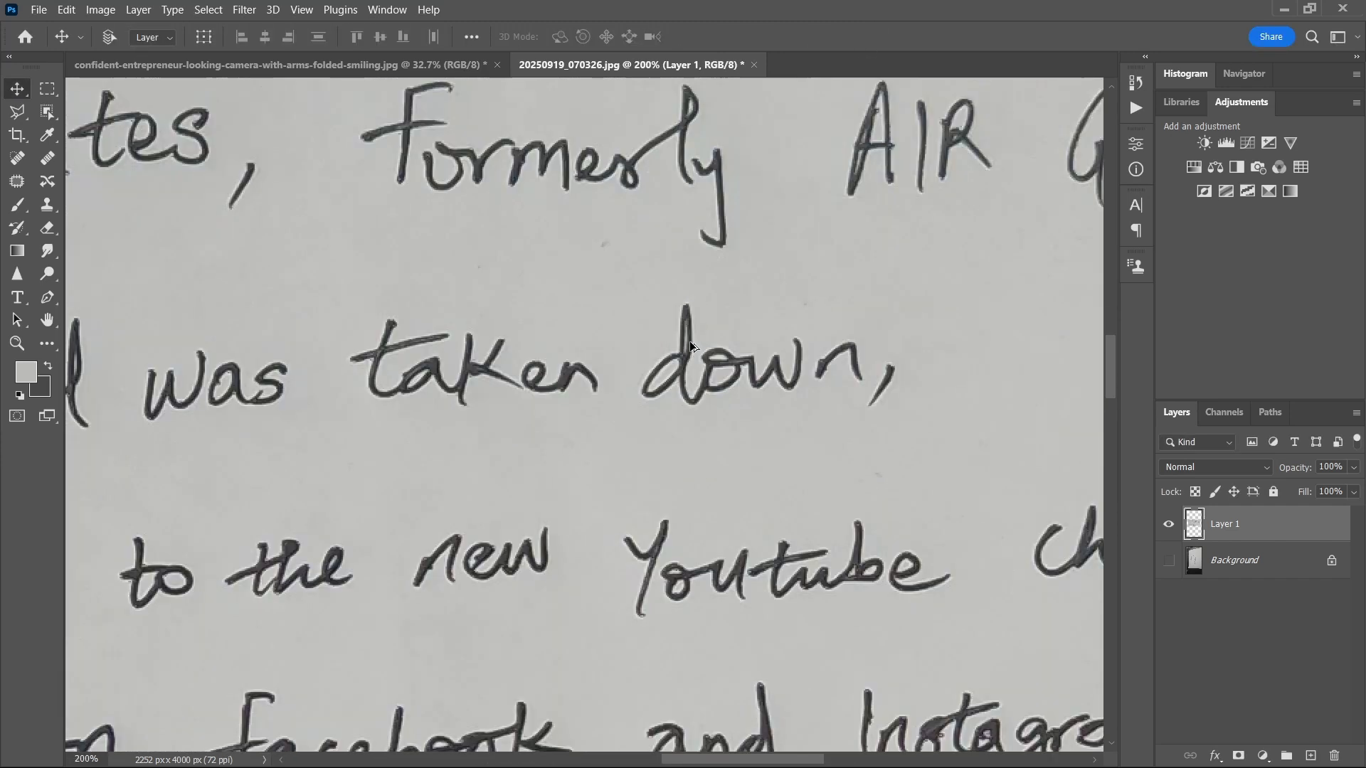
scroll(690, 340, "down", 5)
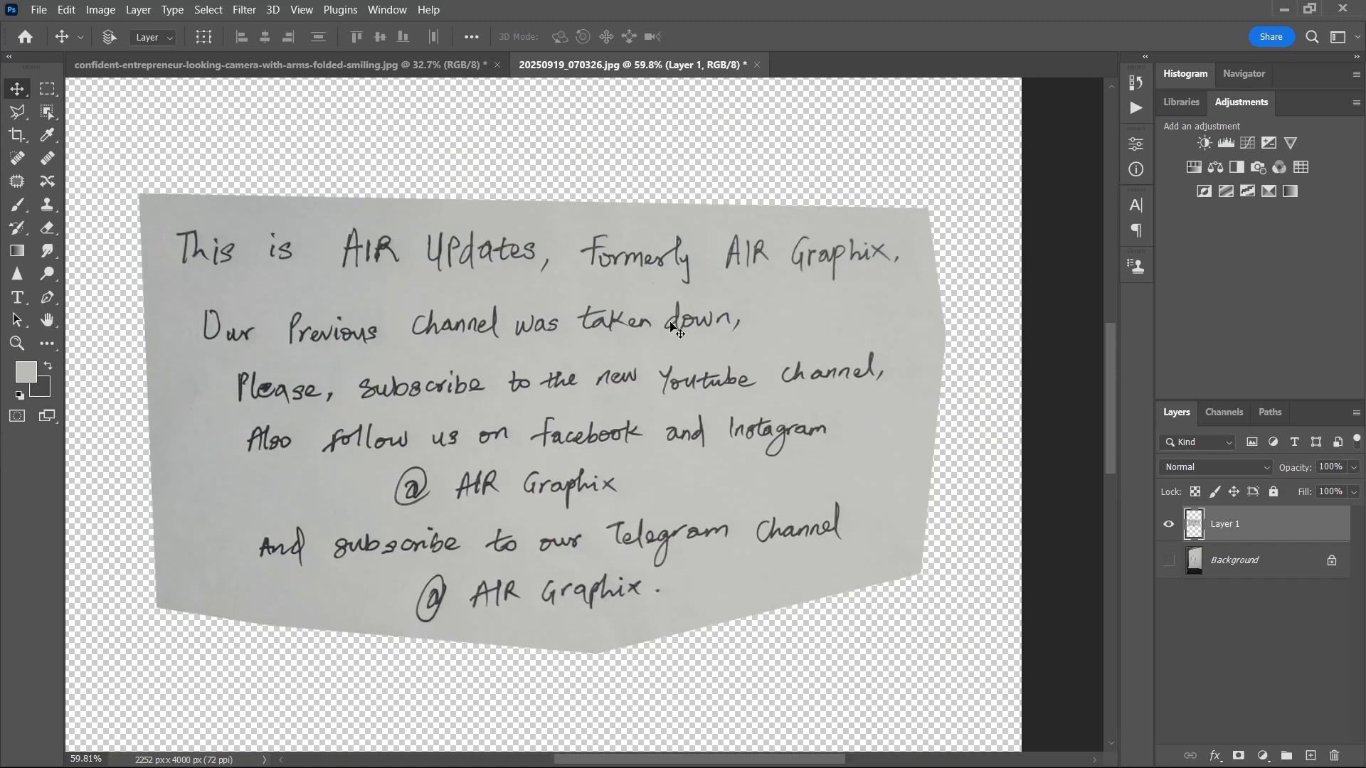
scroll(675, 328, "down", 3)
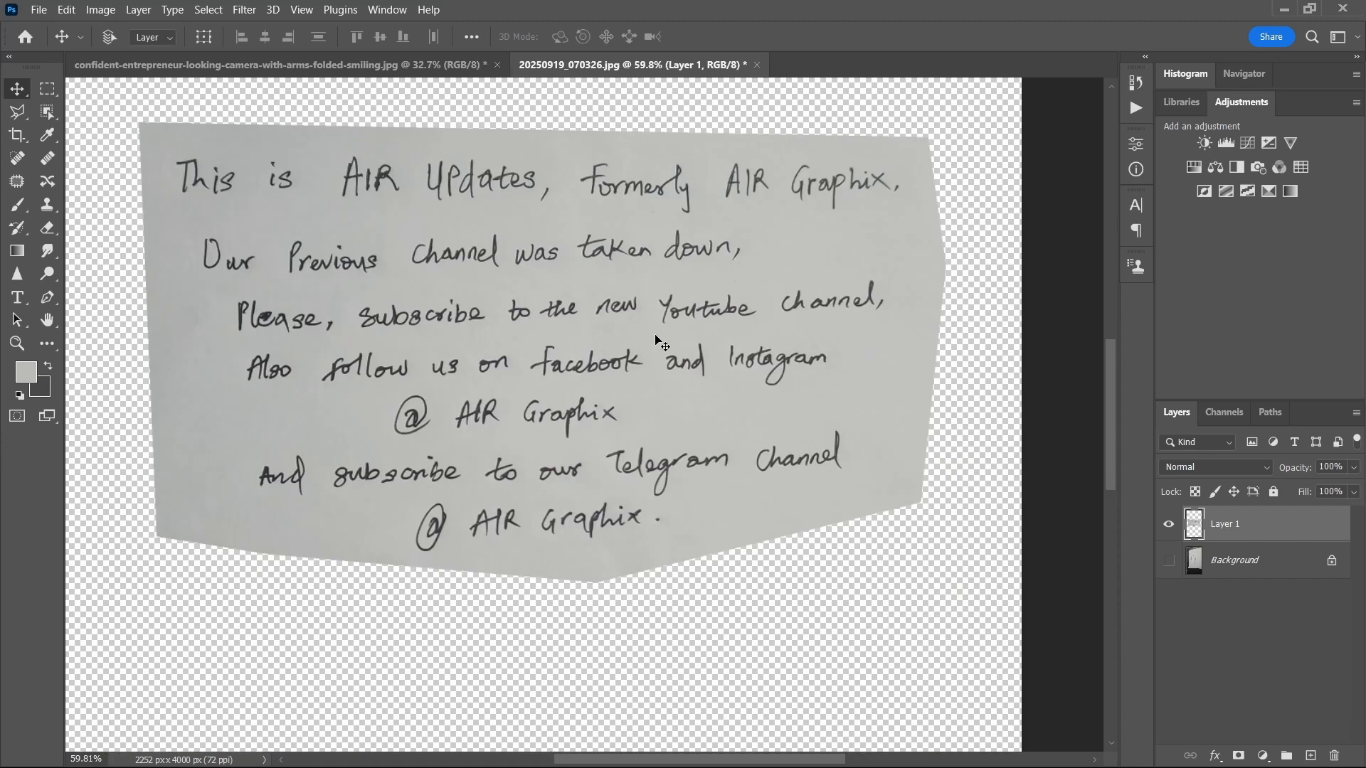
scroll(655, 396, "up", 3)
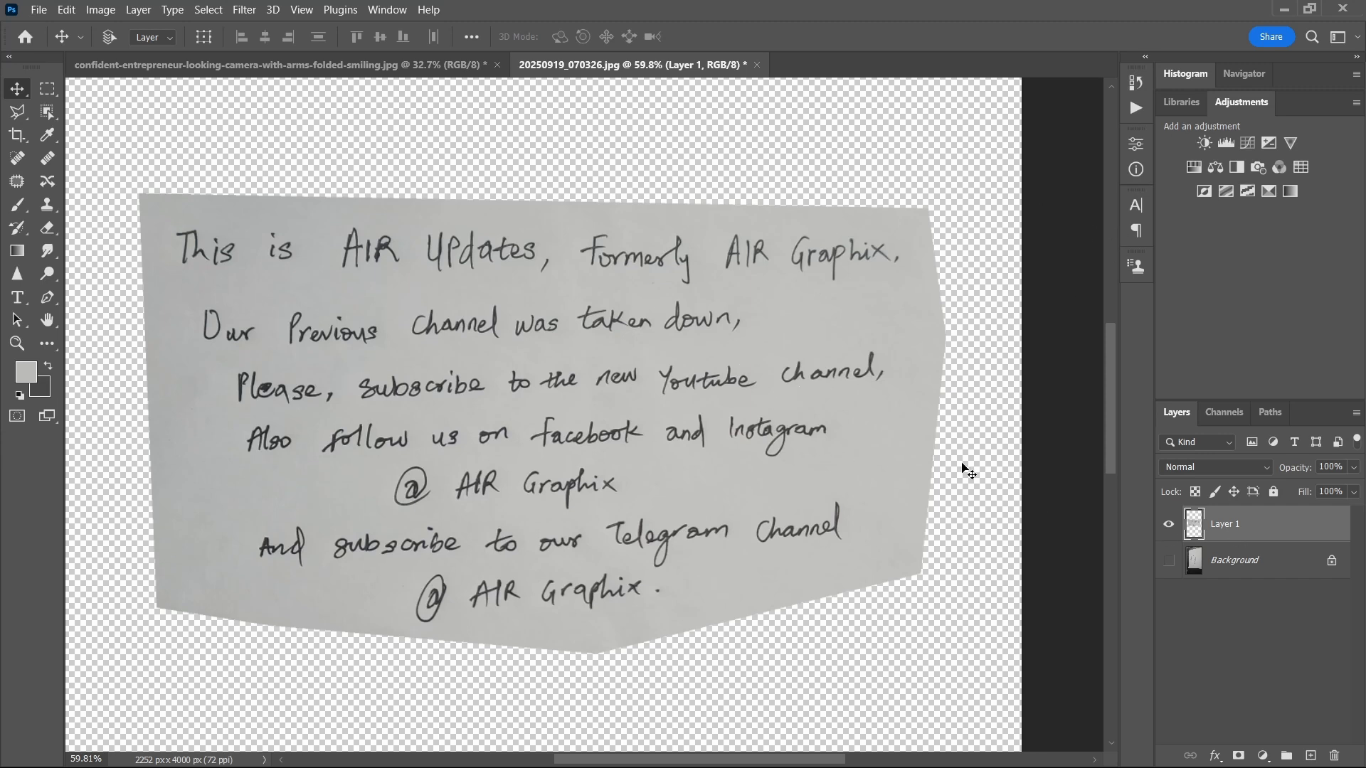
Step: Add a Levels adjustment layer above the note, with the black input level at 42 and the white input level at 186
key("ctrl+l")
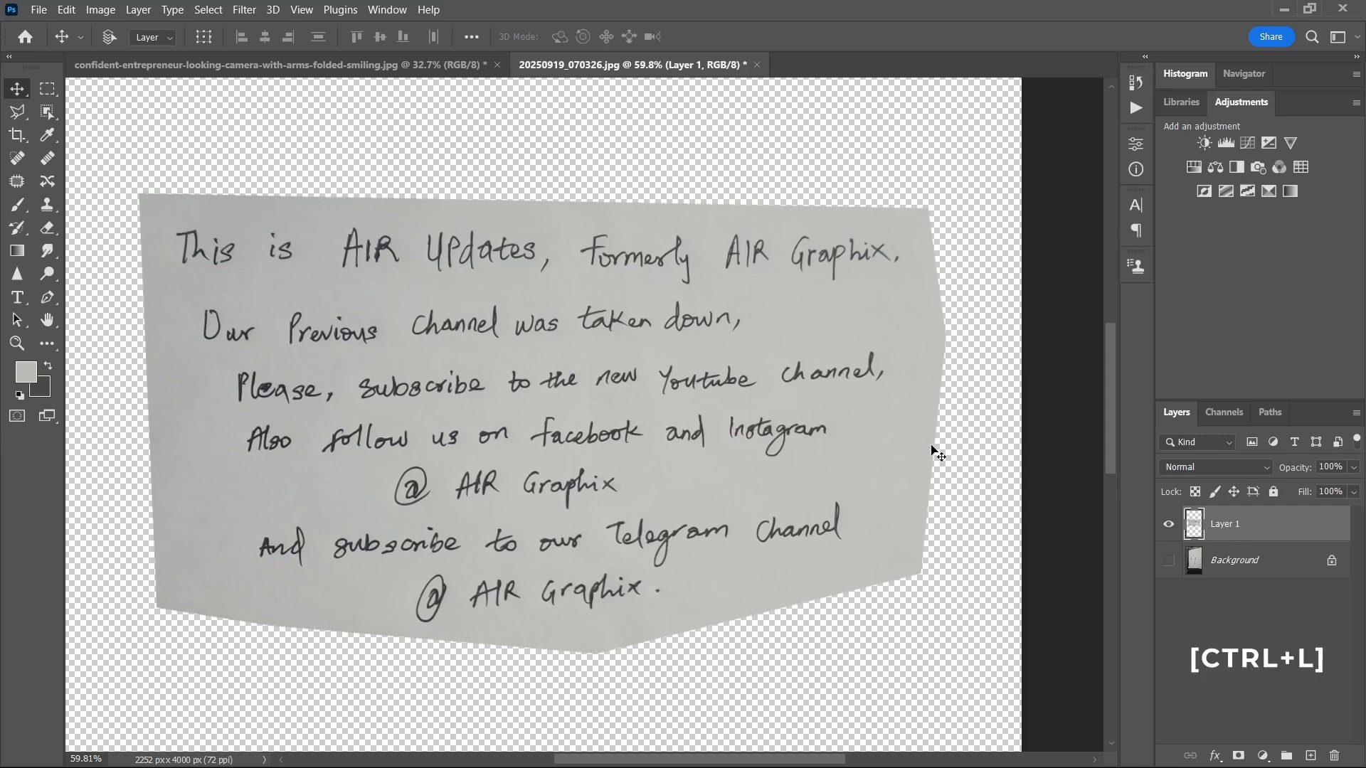
left_click(1225, 144)
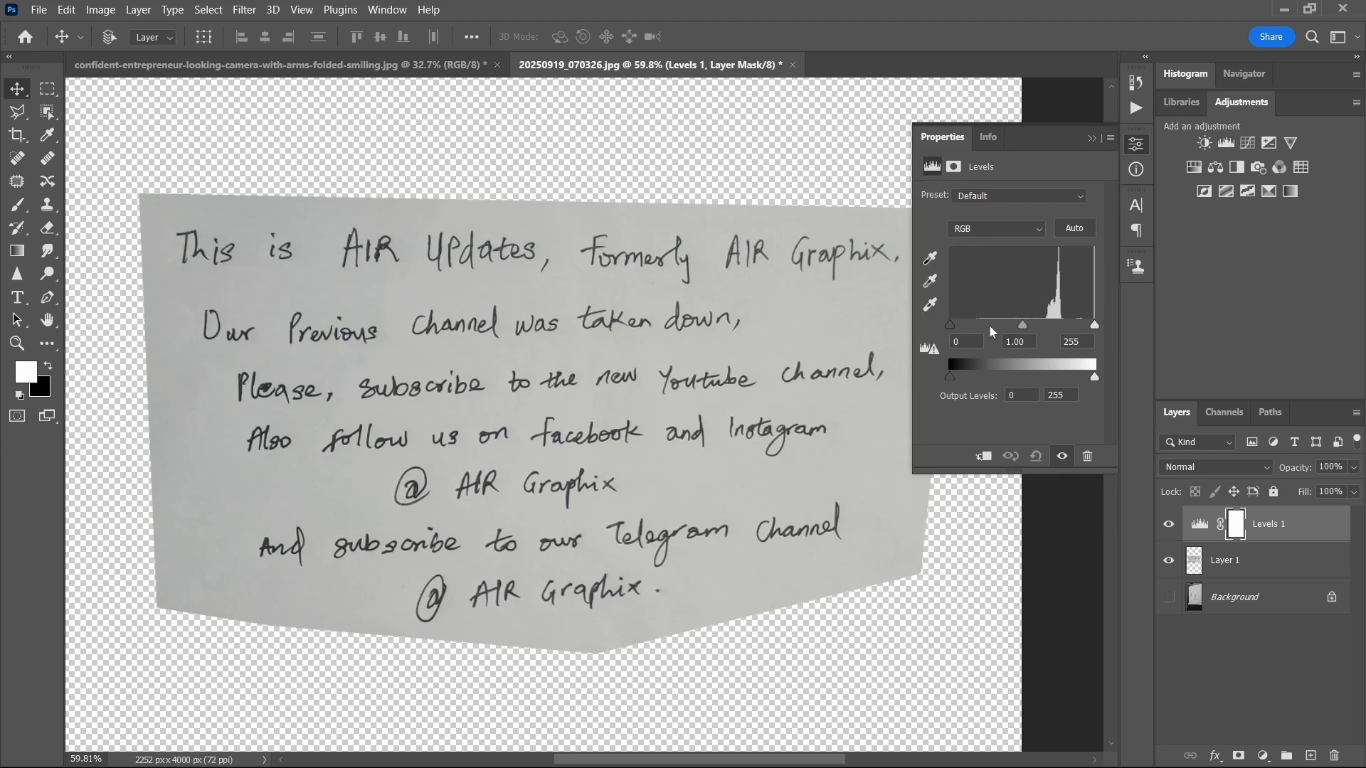
left_click_drag(950, 325, 967, 325)
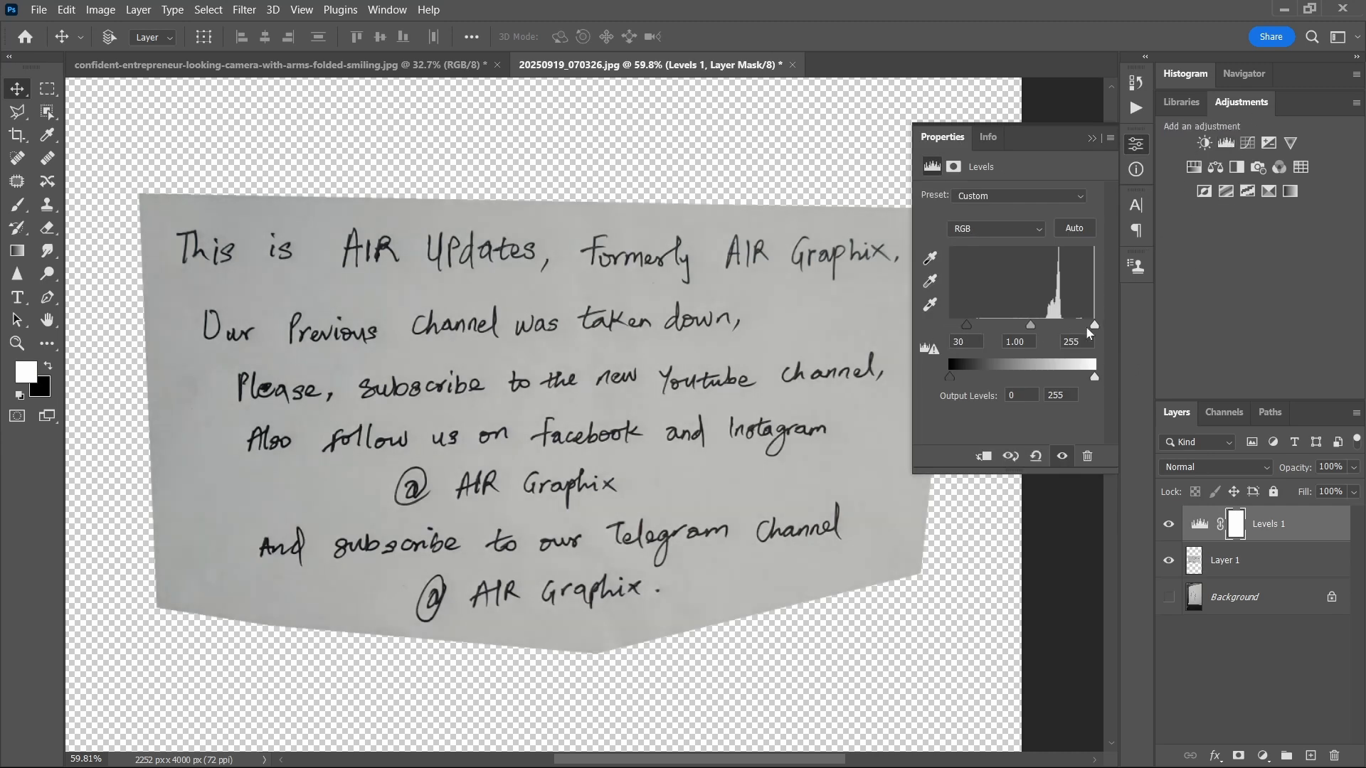
left_click_drag(1096, 328, 1070, 330)
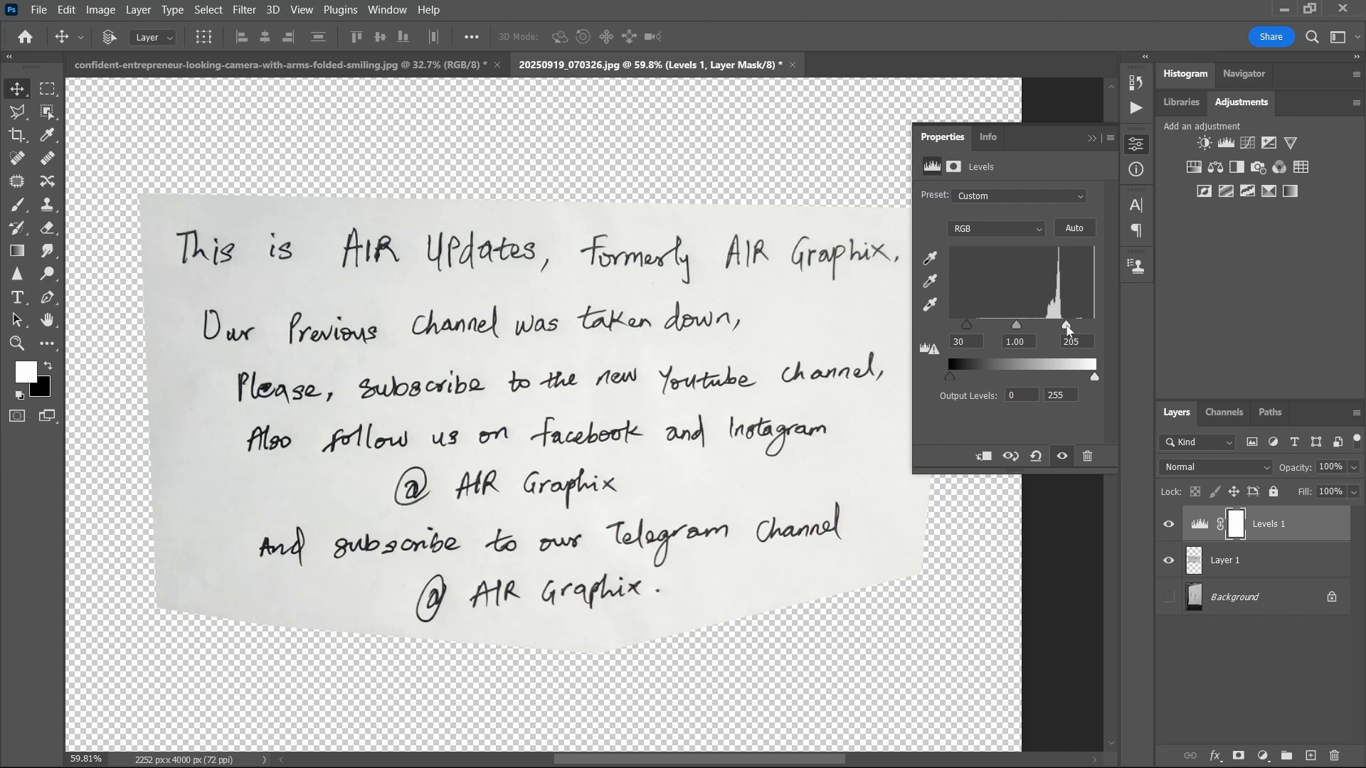
left_click_drag(1068, 329, 1055, 328)
left_click_drag(971, 324, 974, 324)
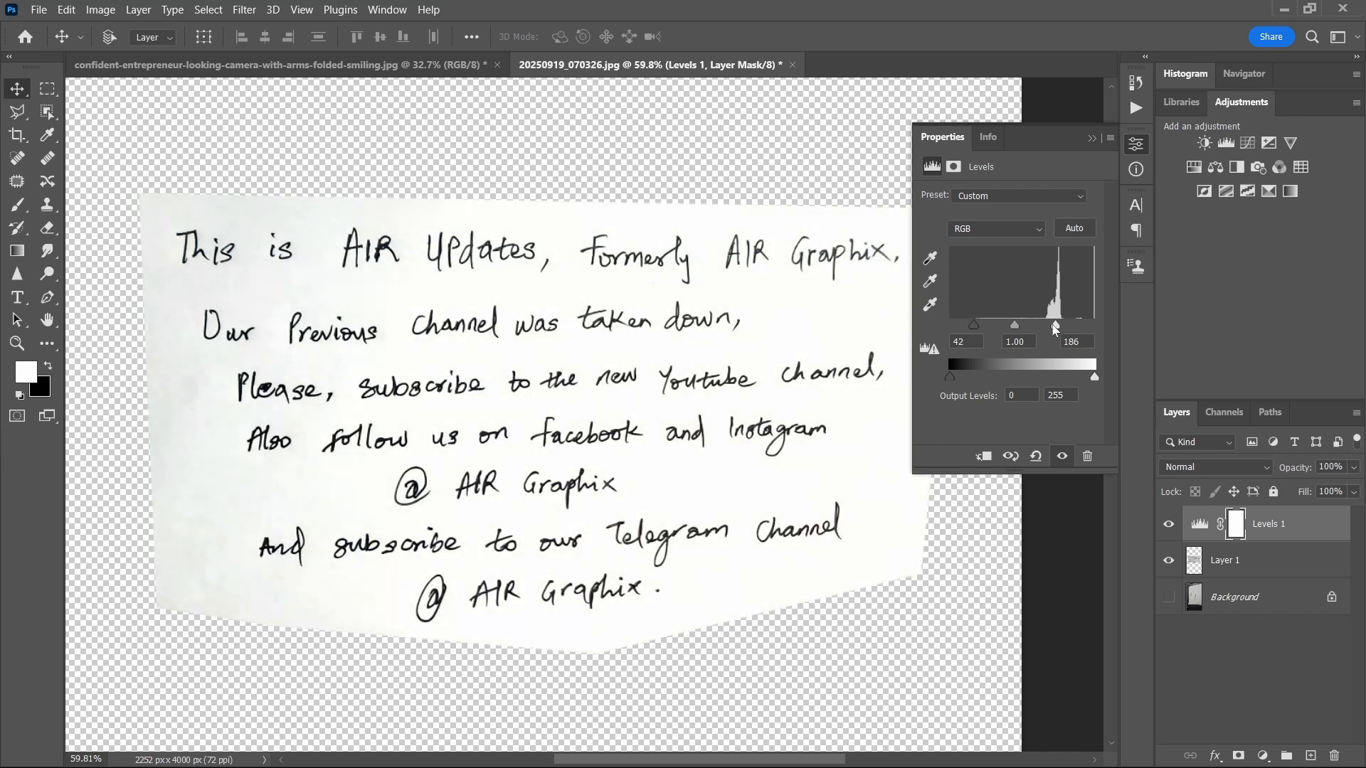
scroll(704, 268, "up", 3)
scroll(704, 268, "down", 3)
Step: Start a Color Range selection on Layer 1 and sample the white paper around the handwriting
left_click(1236, 562)
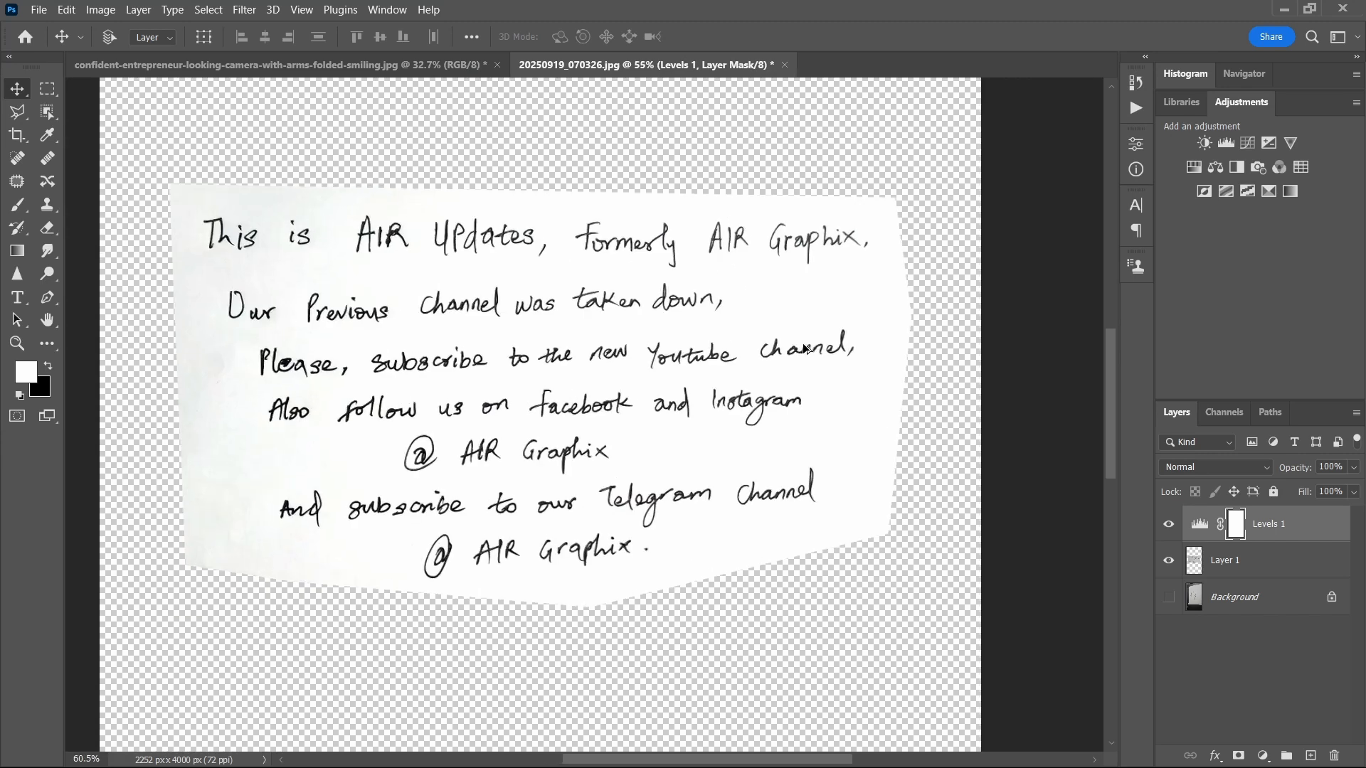
scroll(804, 349, "up", 1)
left_click(1210, 558)
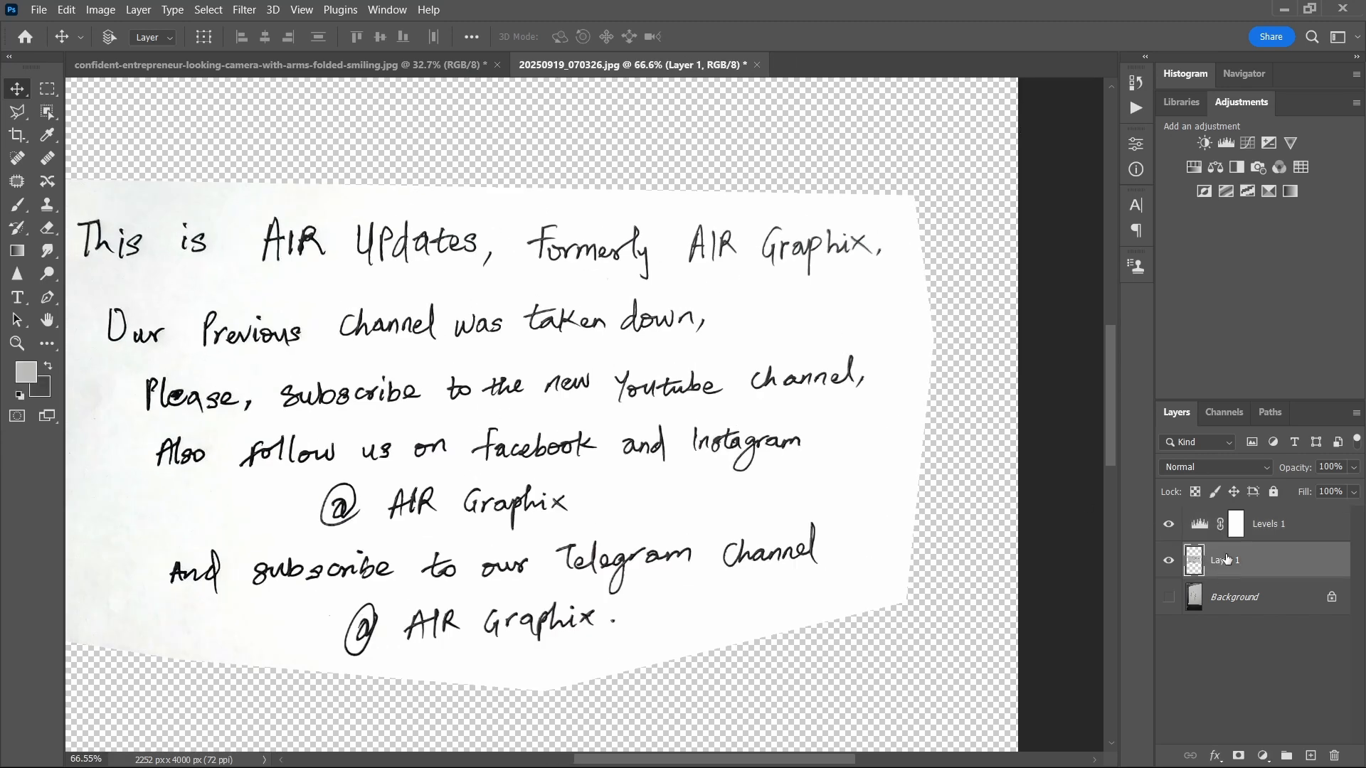
left_click_drag(571, 258, 653, 236)
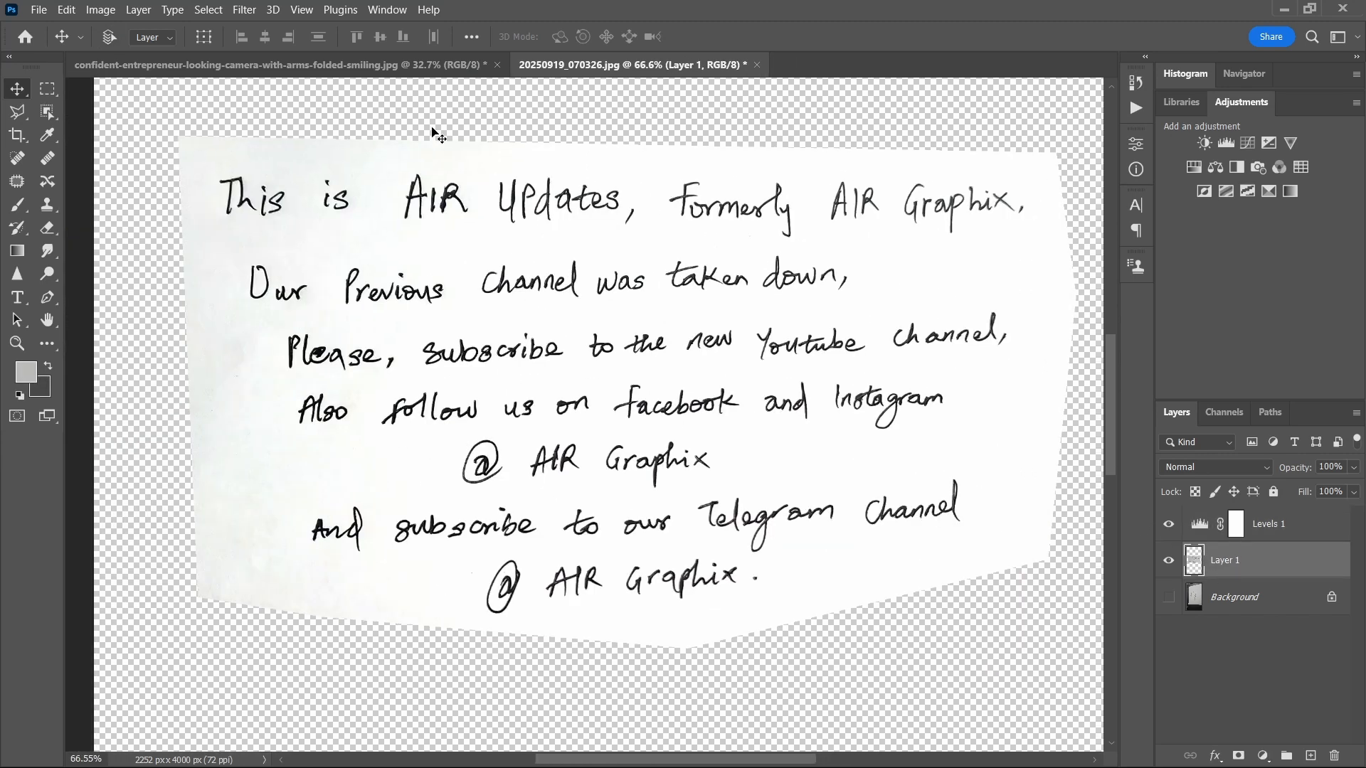
left_click(225, 13)
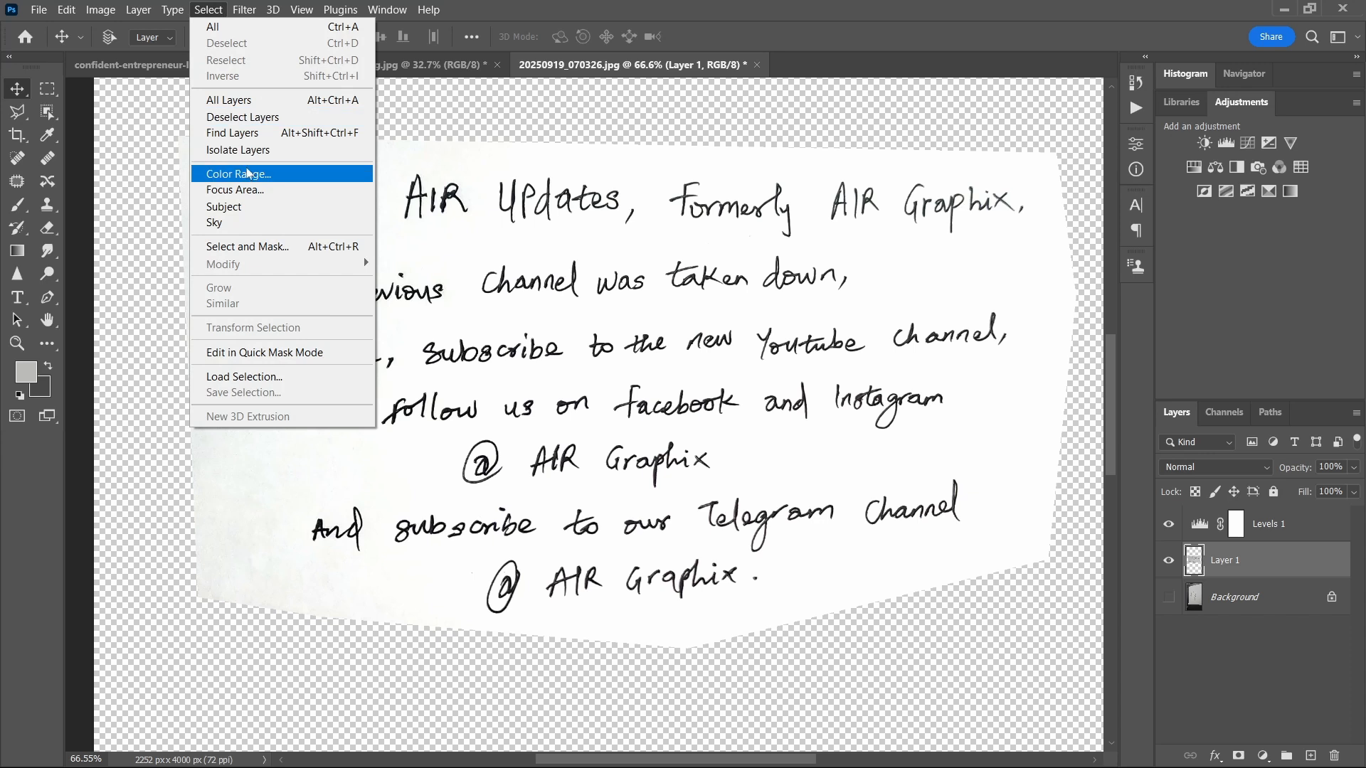
left_click(269, 179)
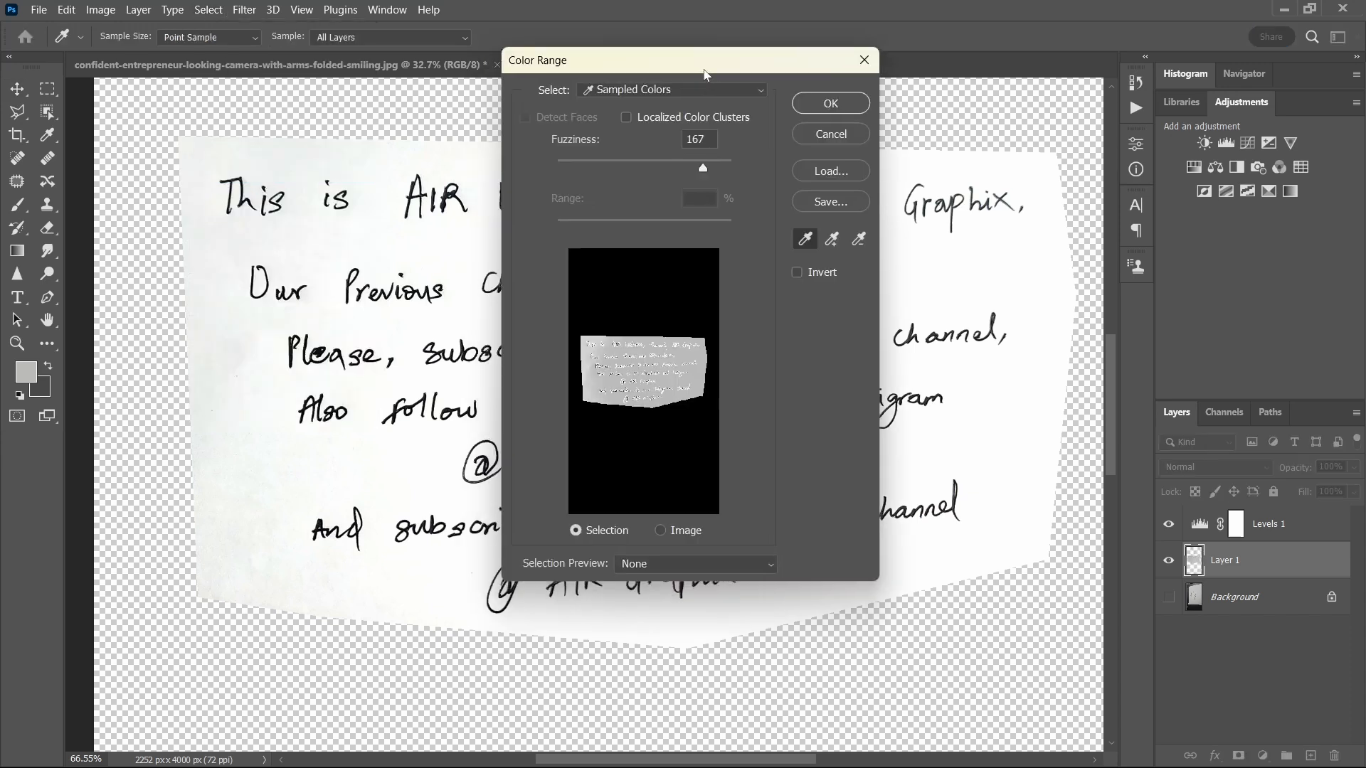
left_click_drag(705, 73, 1022, 103)
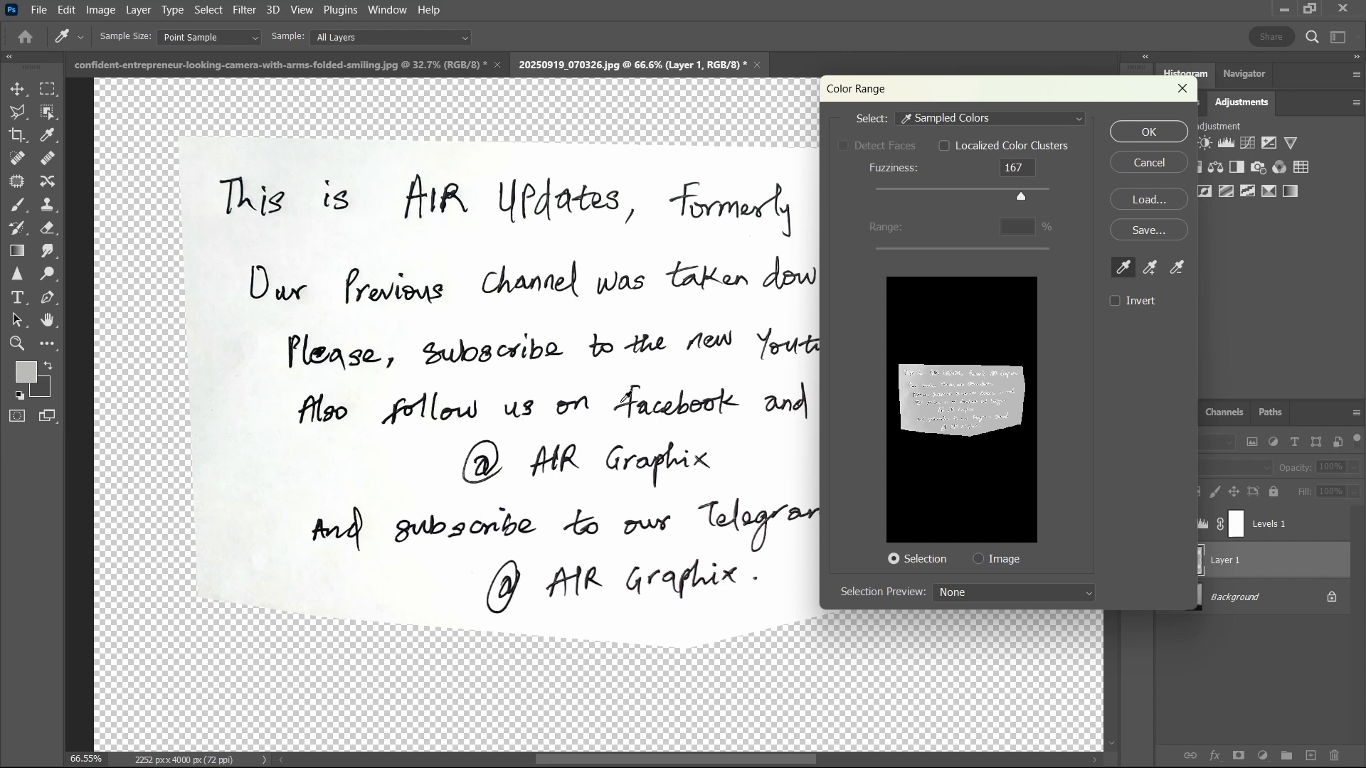
left_click(517, 191)
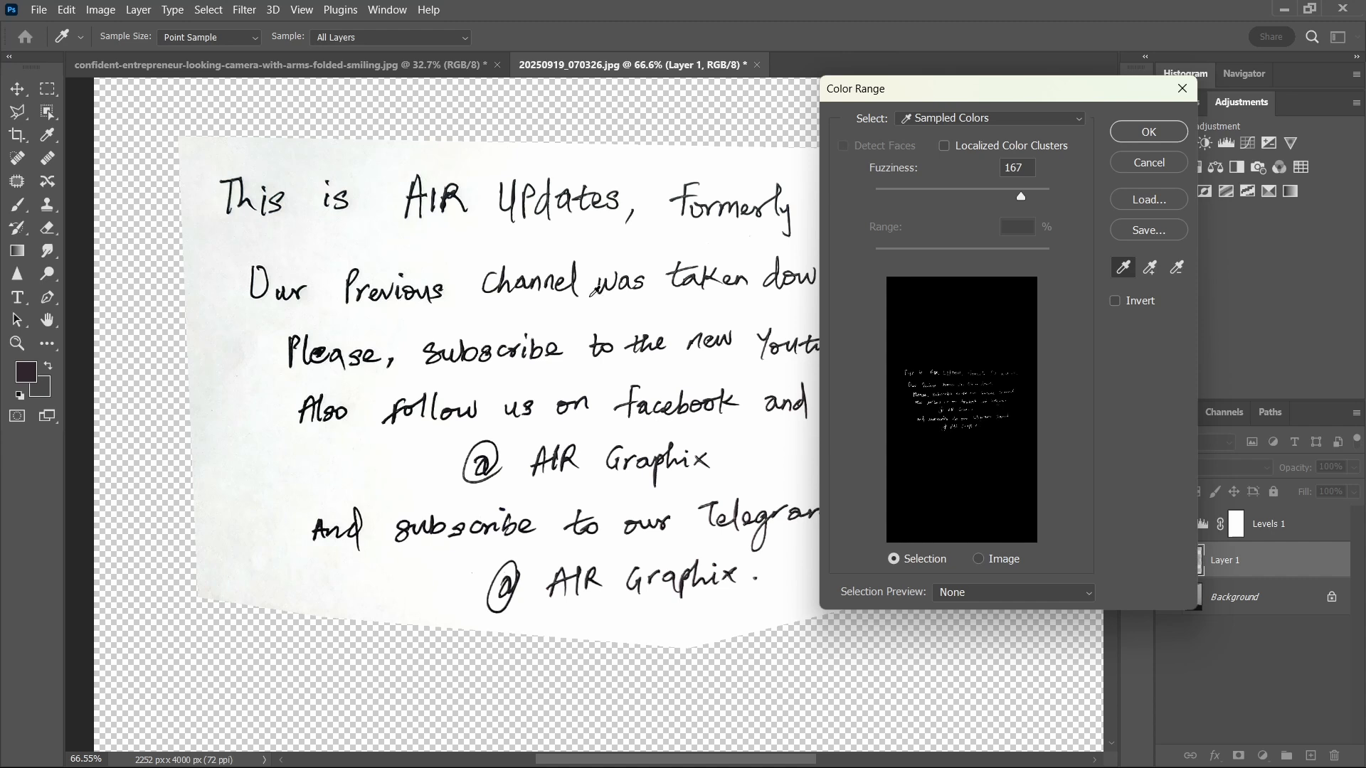
left_click(498, 242)
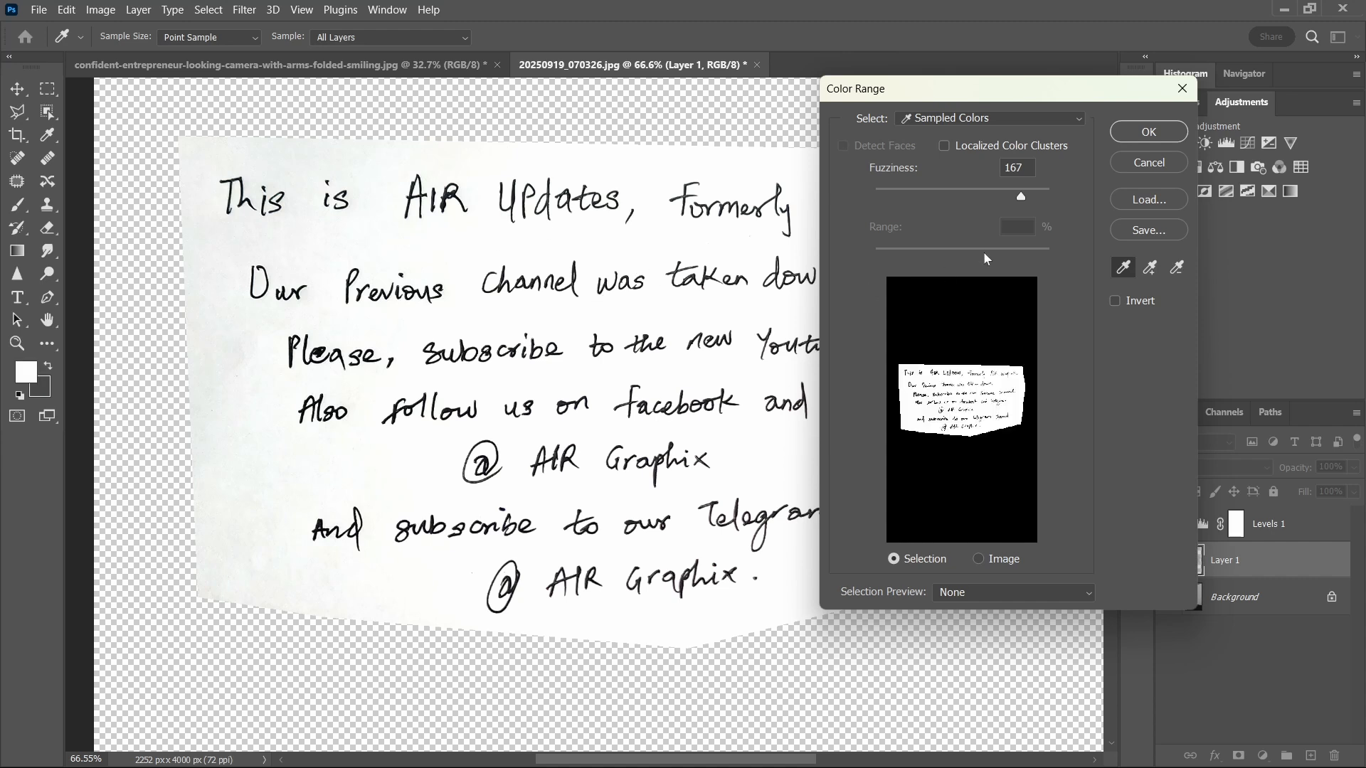
Step: Set the Color Range fuzziness to 75 and create the selection of the paper background
left_click_drag(1023, 198, 1115, 183)
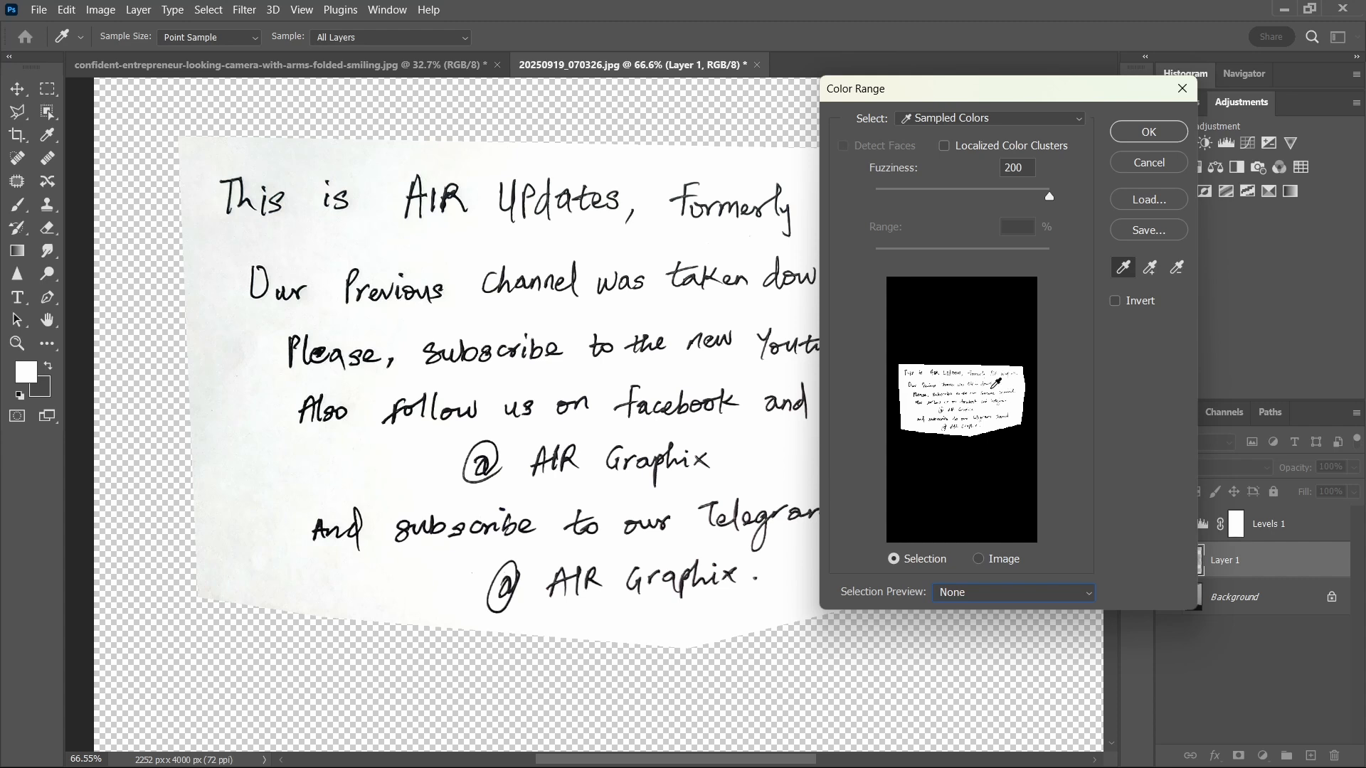
key("ctrl+minus")
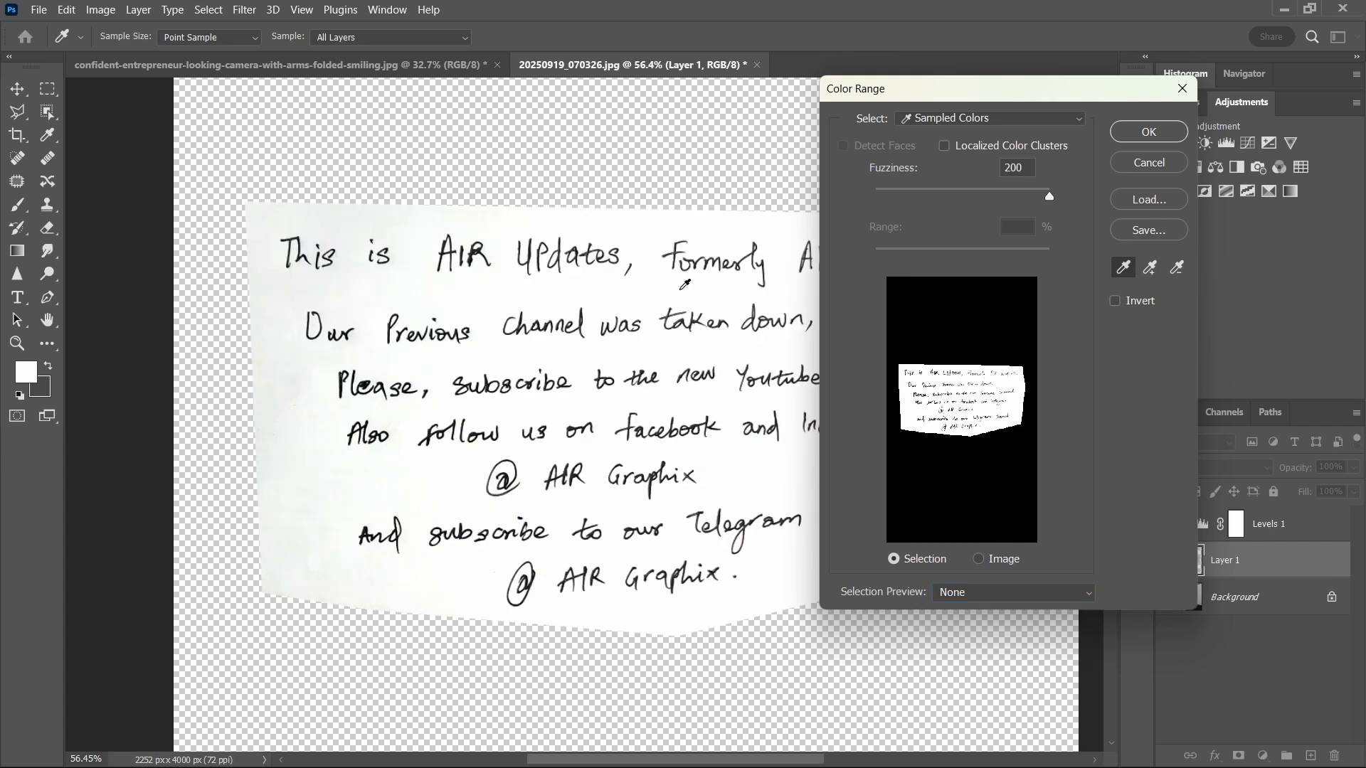
left_click_drag(1048, 199, 931, 200)
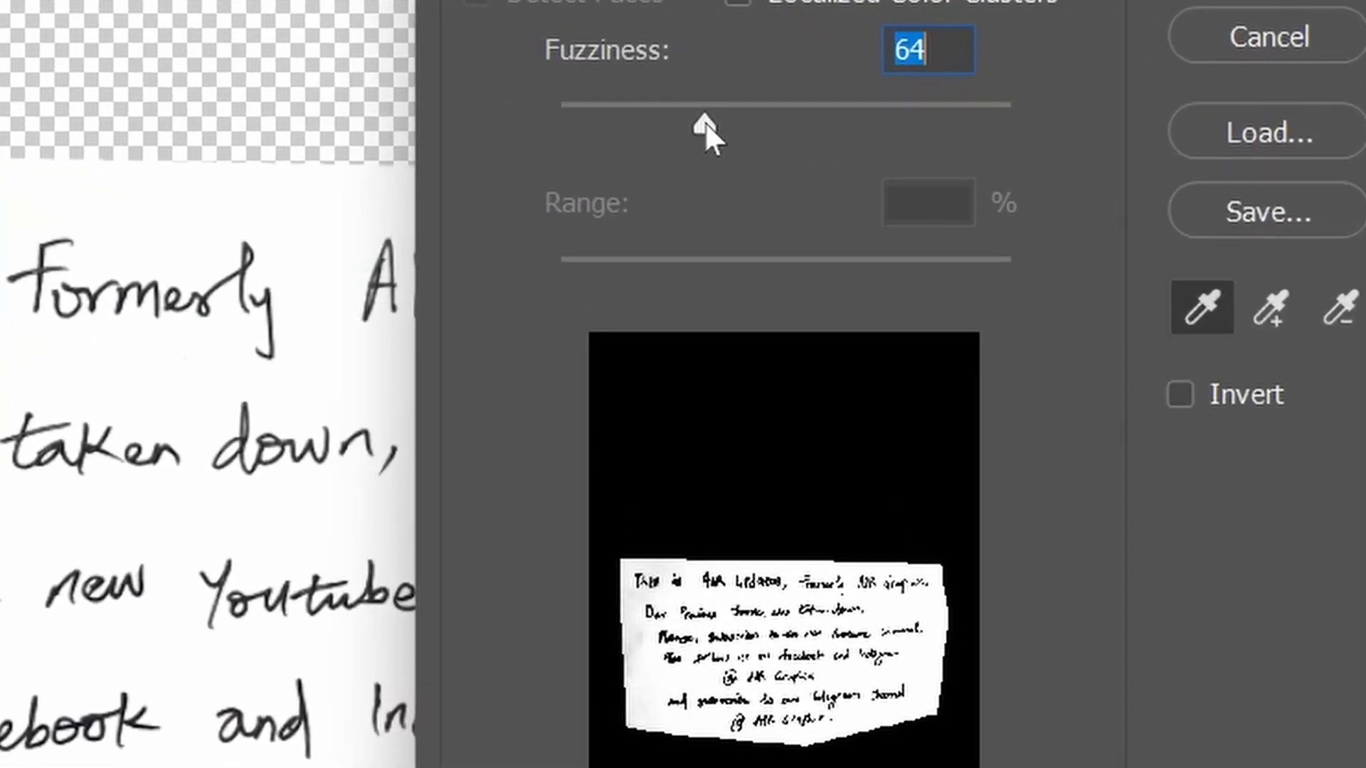
left_click_drag(775, 150, 761, 150)
left_click_drag(686, 123, 731, 124)
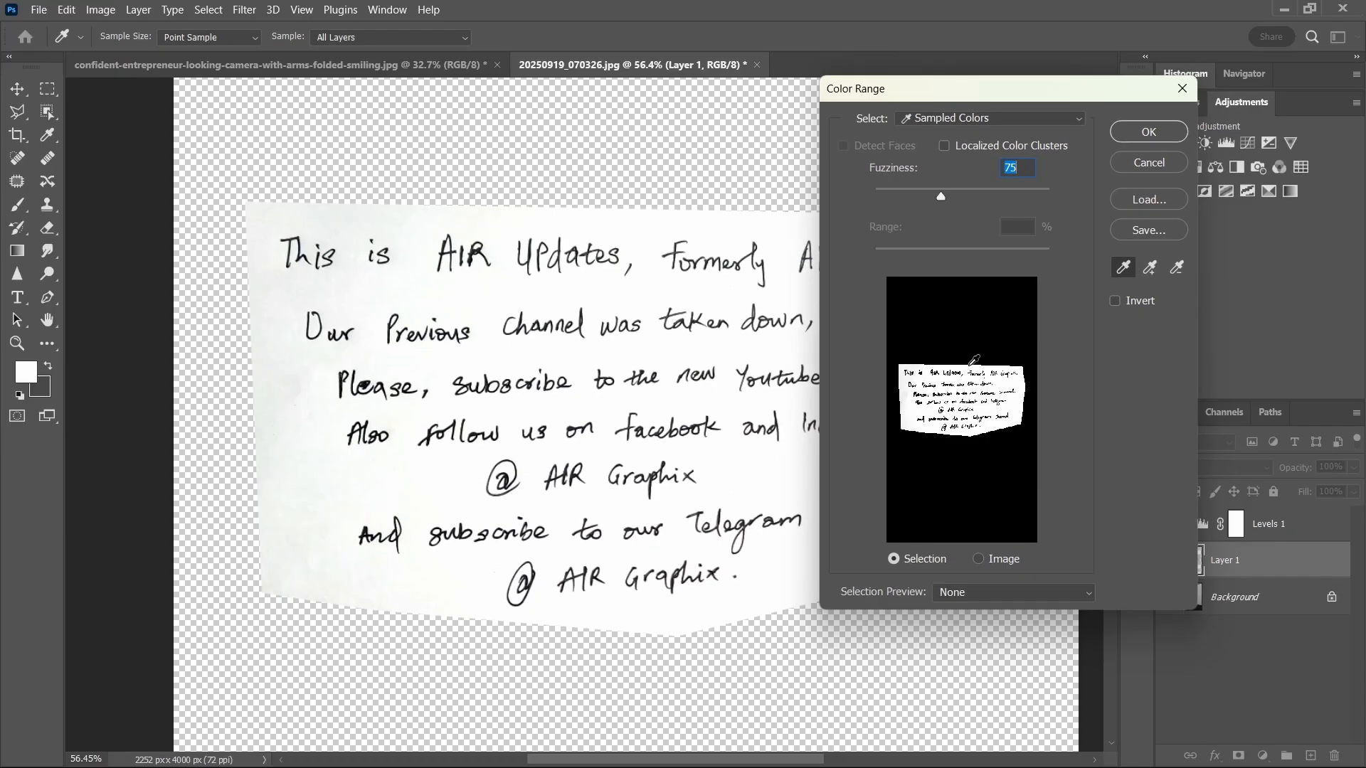
left_click(1148, 132)
Step: Add a layer mask to Layer 1 from the selection and invert it to keep only the handwriting
scroll(683, 518, "down", 1)
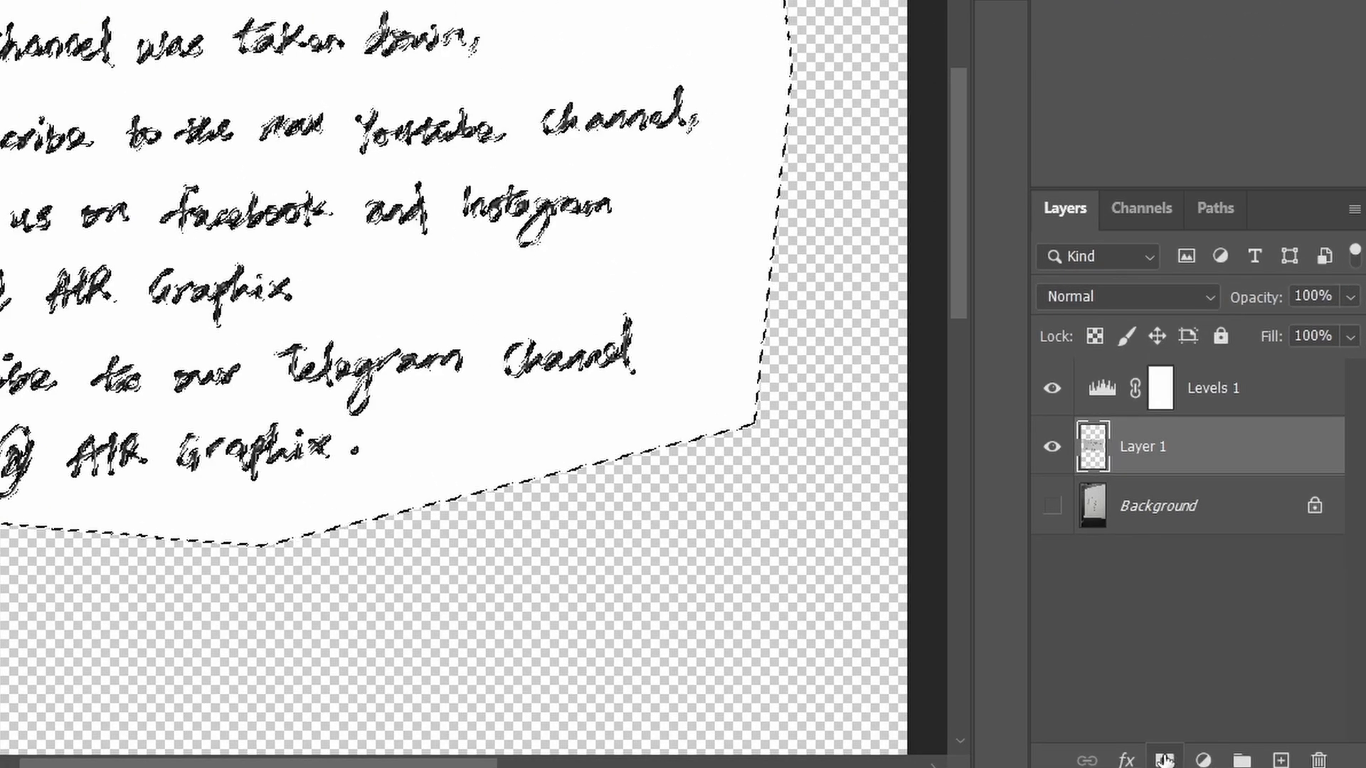
left_click(1164, 760)
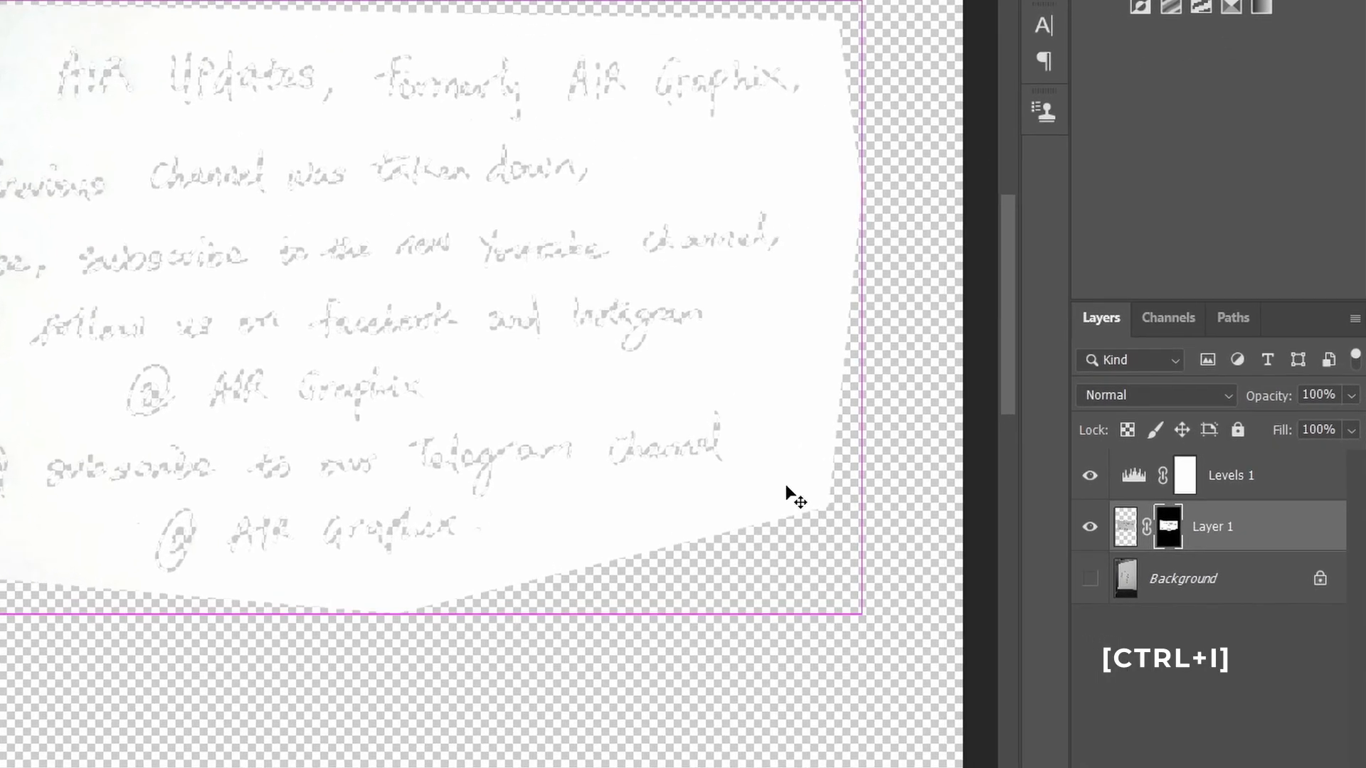
key("ctrl+i")
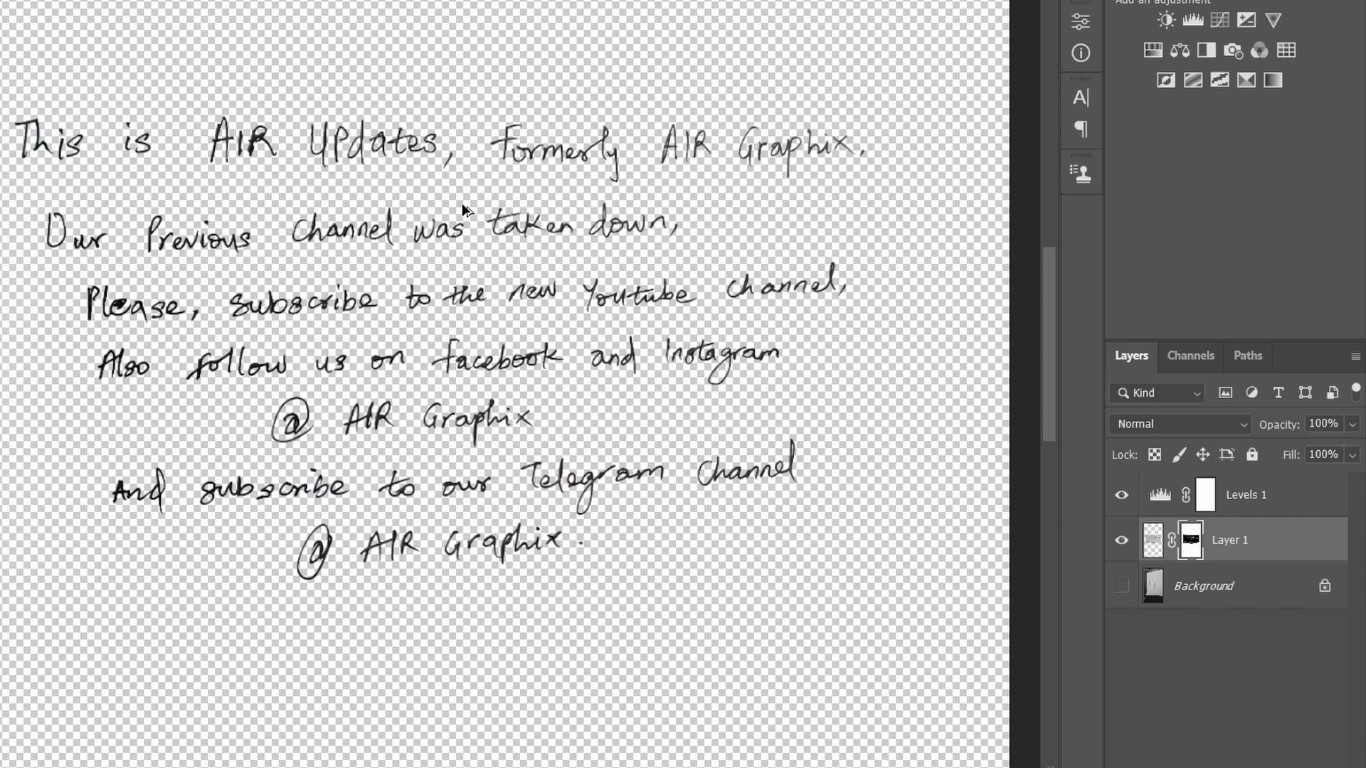
Step: Examine the masked handwriting up close for leftover paper and rough edges around the letters
scroll(671, 257, "up", 3)
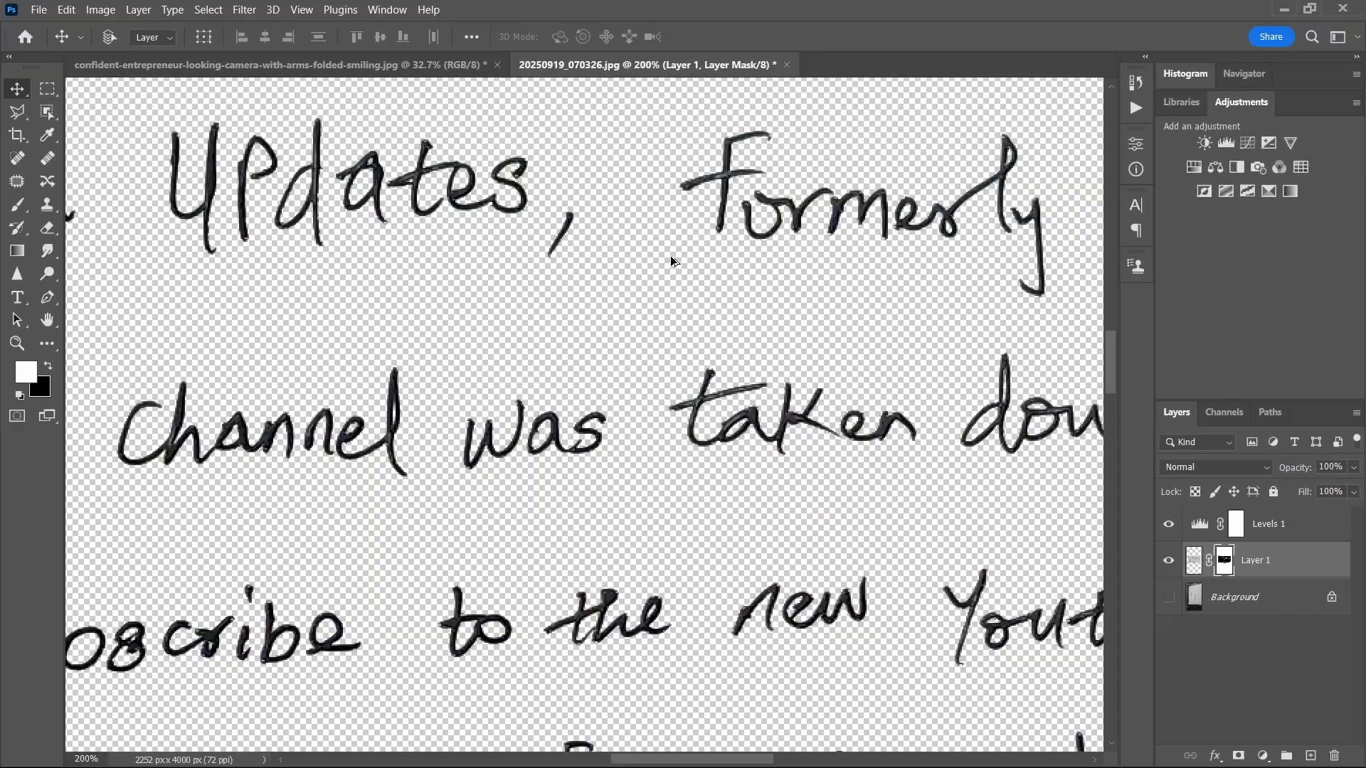
scroll(671, 255, "up", 2)
scroll(849, 247, "up", 6)
scroll(792, 259, "down", 1)
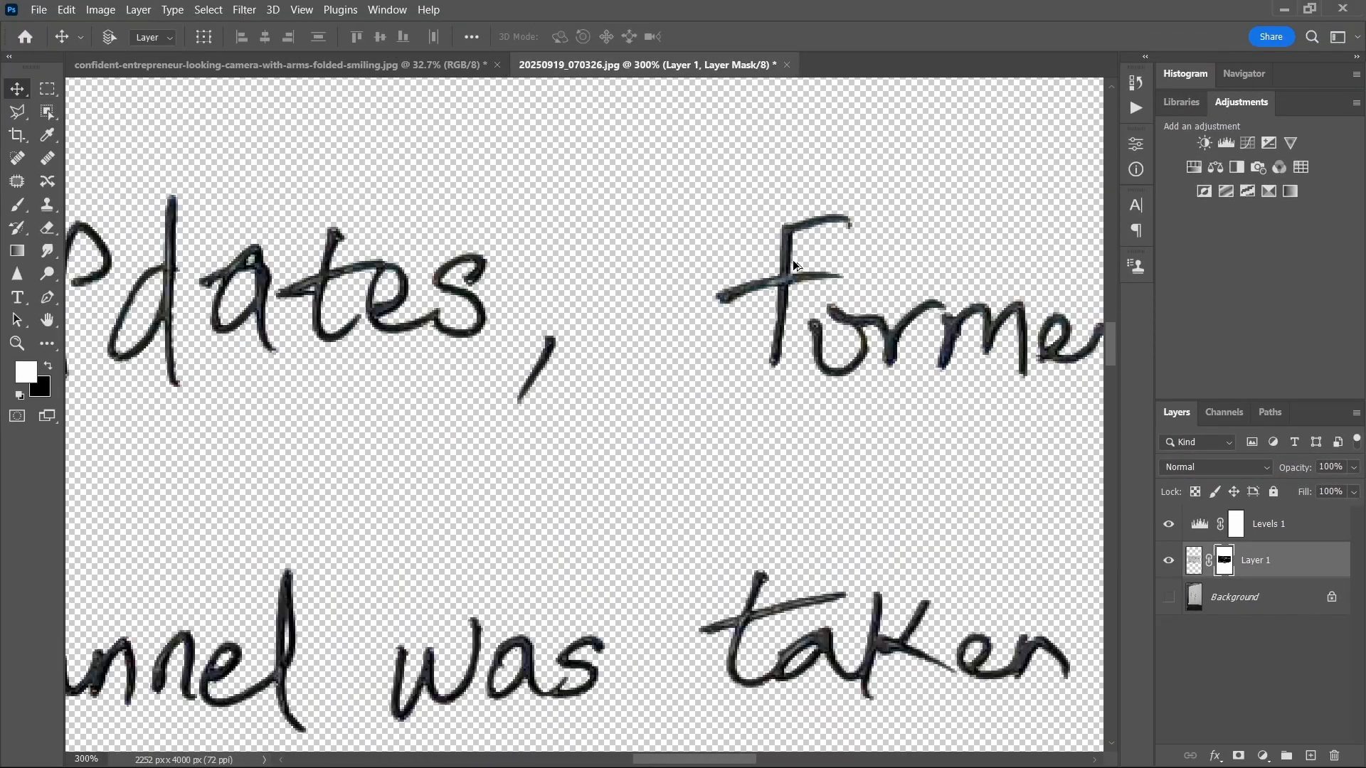
scroll(793, 259, "down", 4)
scroll(724, 407, "up", 5)
scroll(783, 314, "down", 1)
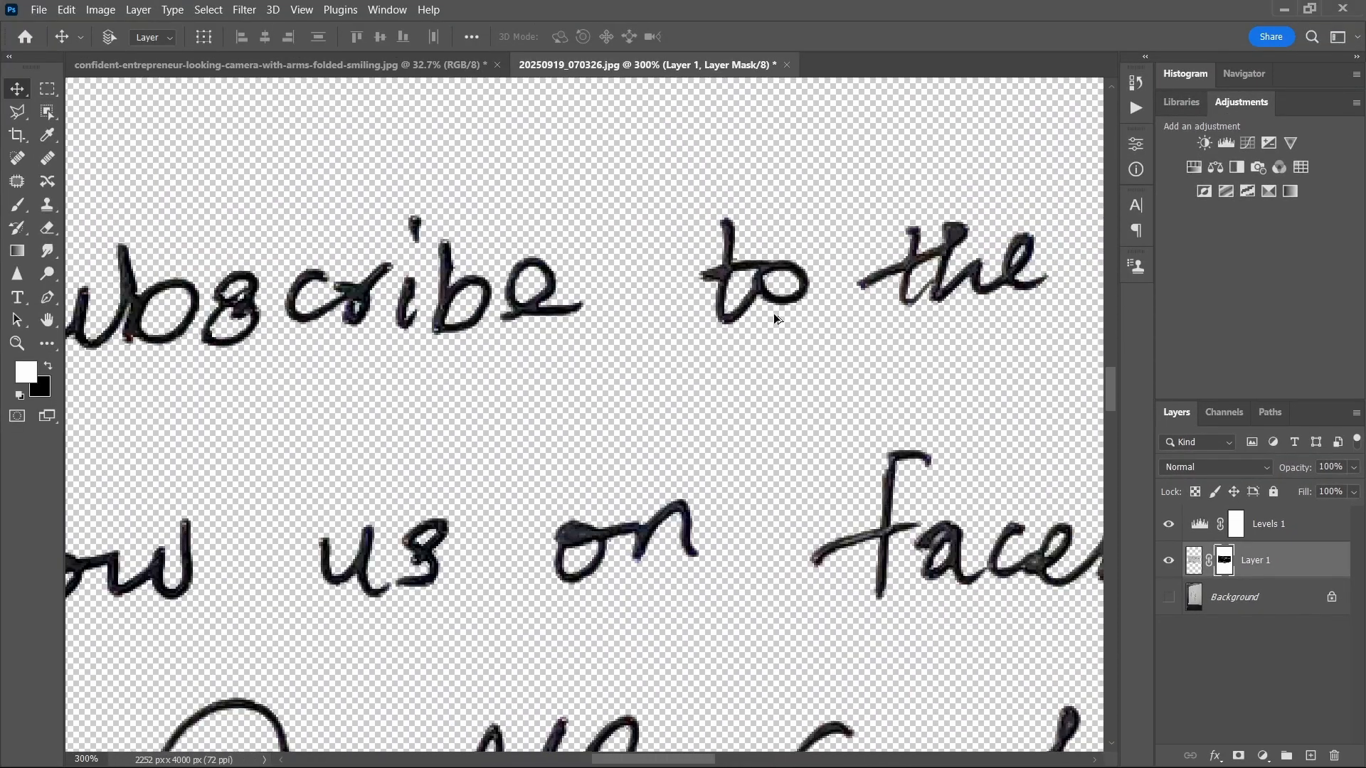
scroll(774, 319, "down", 5)
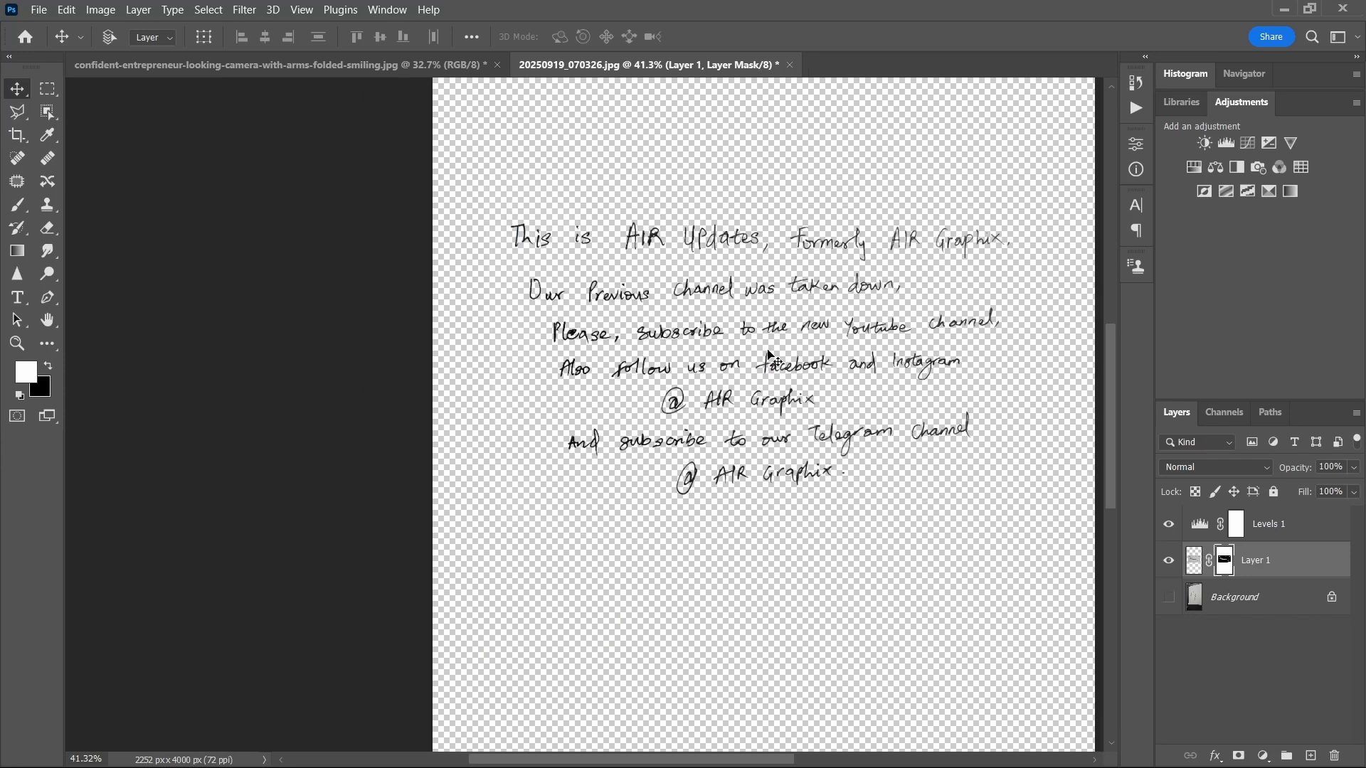
Step: Bring the masked handwriting layer into the portrait document and move it down over the white card
left_click_drag(747, 335, 527, 228)
left_click_drag(669, 524, 644, 544)
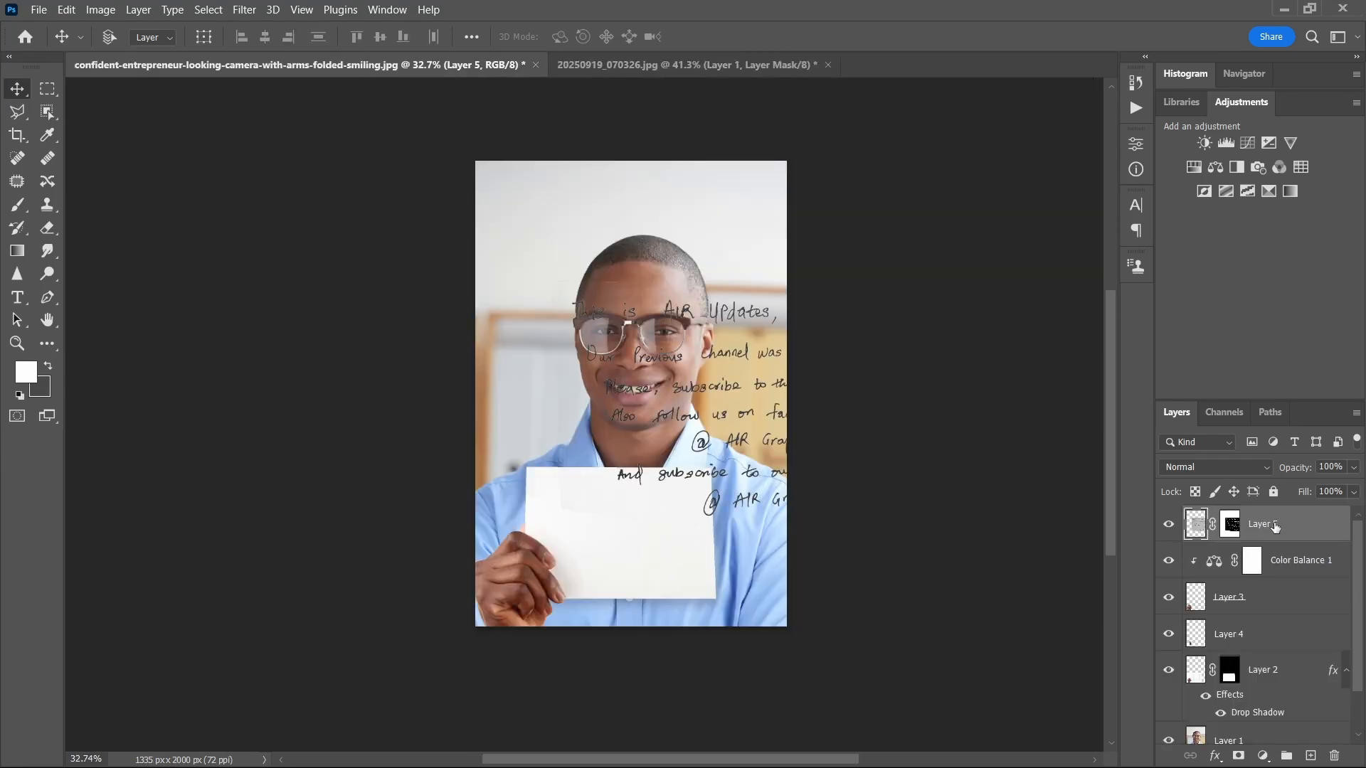
left_click_drag(610, 413, 500, 524)
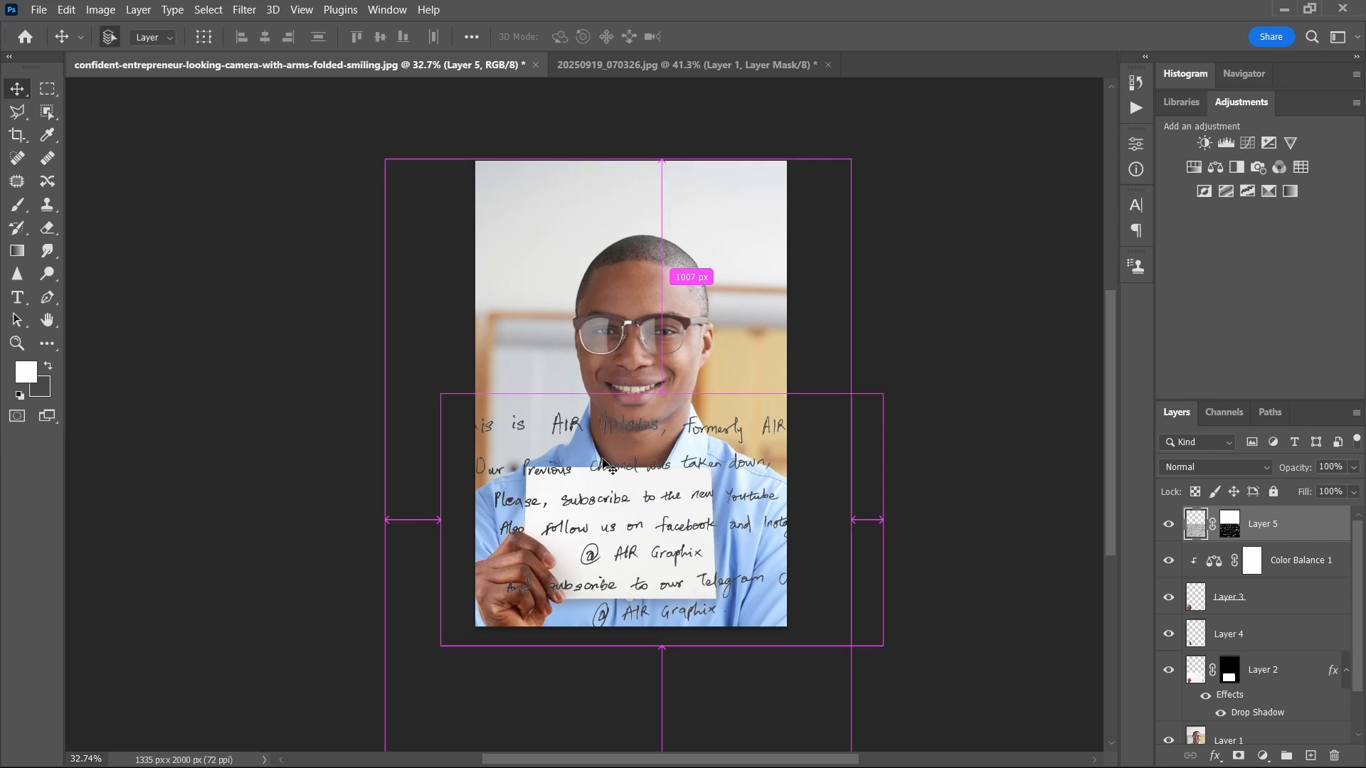
Step: Scale down the handwriting layer with Free Transform and position it within the white card the man holds
key("ctrl+t")
left_click_drag(662, 395, 694, 466)
scroll(619, 499, "up", 3)
left_click_drag(657, 525, 612, 530)
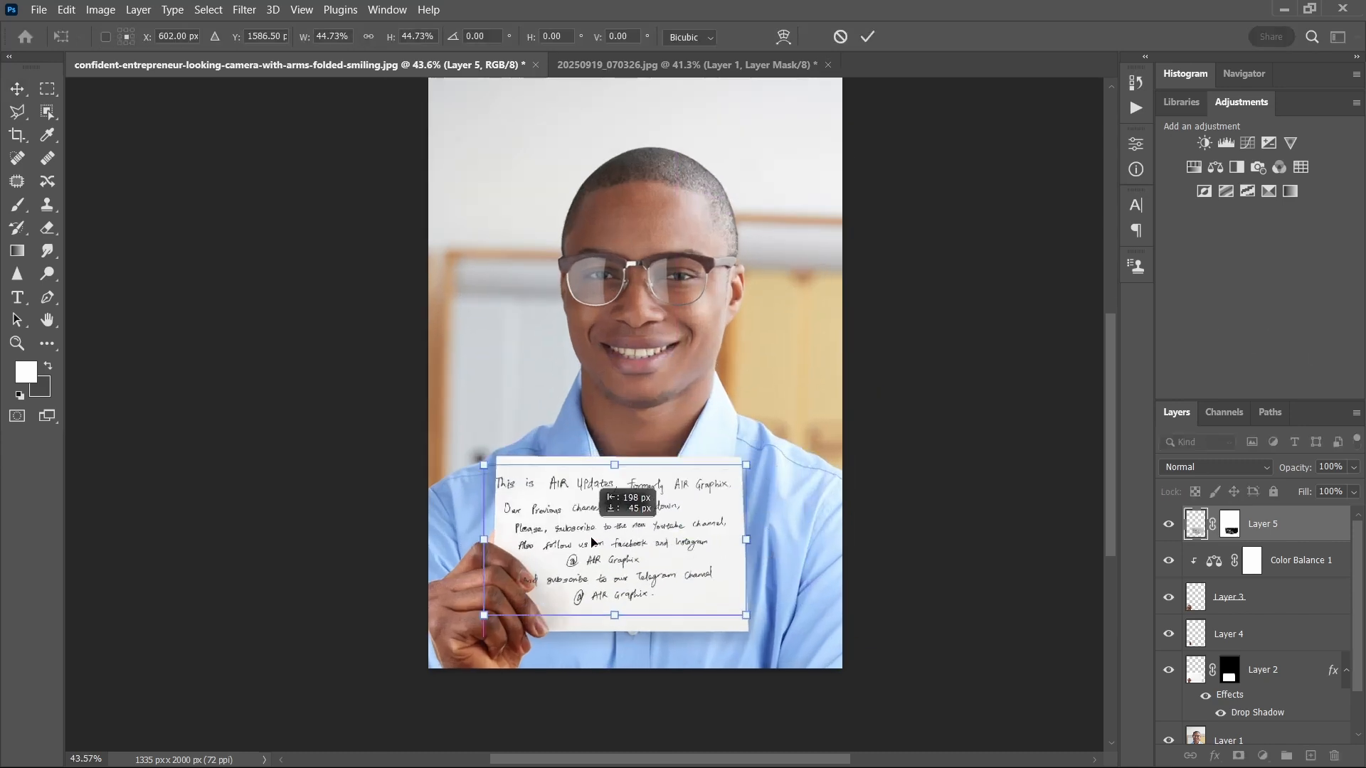
scroll(622, 544, "up", 2)
left_click_drag(792, 439, 764, 447)
key("Return")
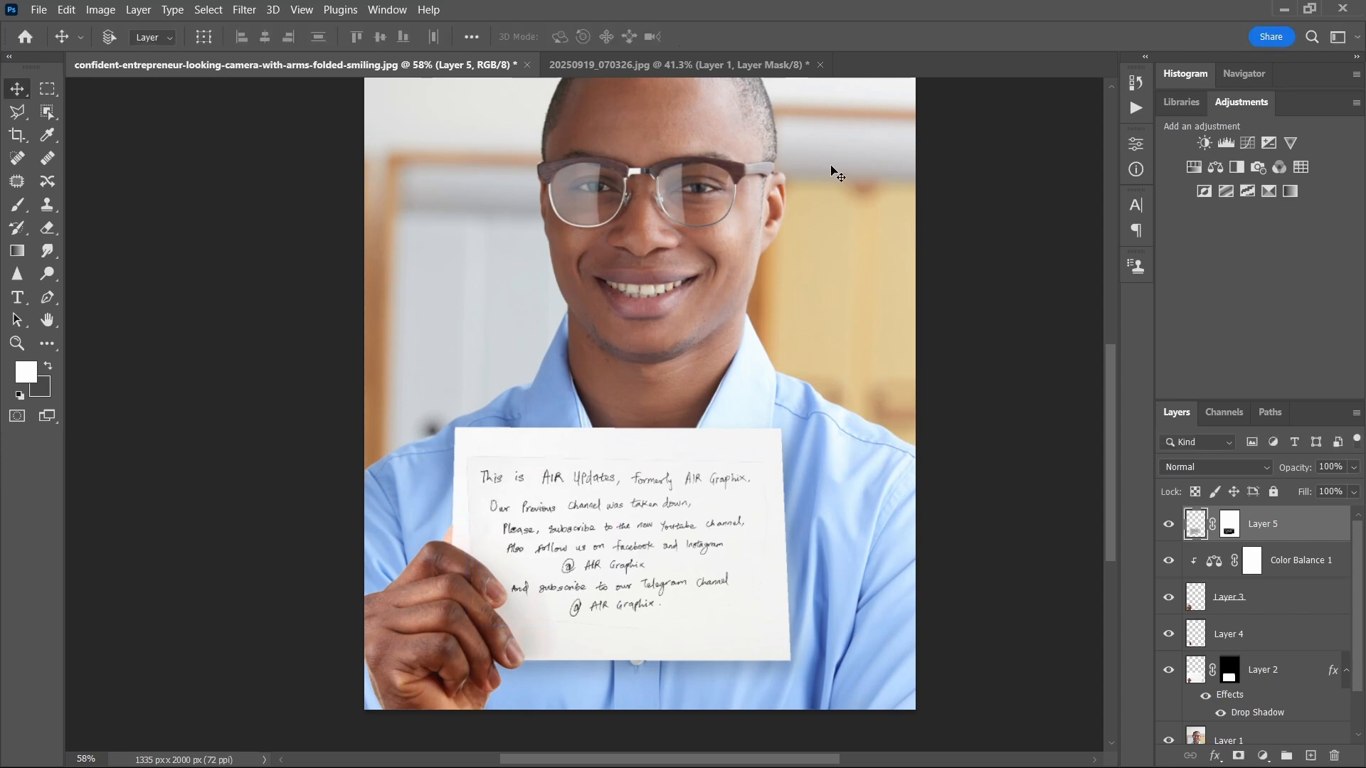
Step: Paint black with a soft brush on Layer 5's mask to hide the faint paper outline around the handwriting
scroll(712, 484, "up", 9)
scroll(912, 341, "down", 5)
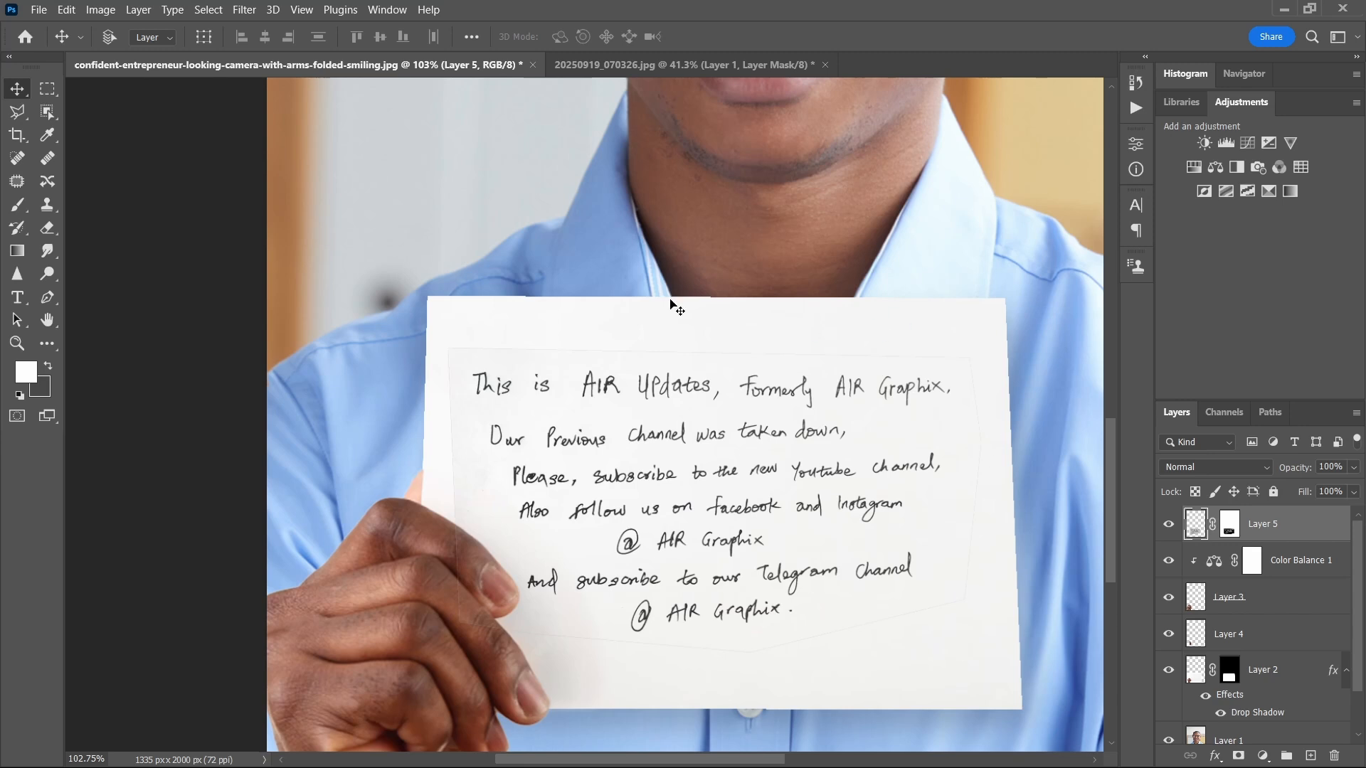
scroll(676, 308, "down", 2)
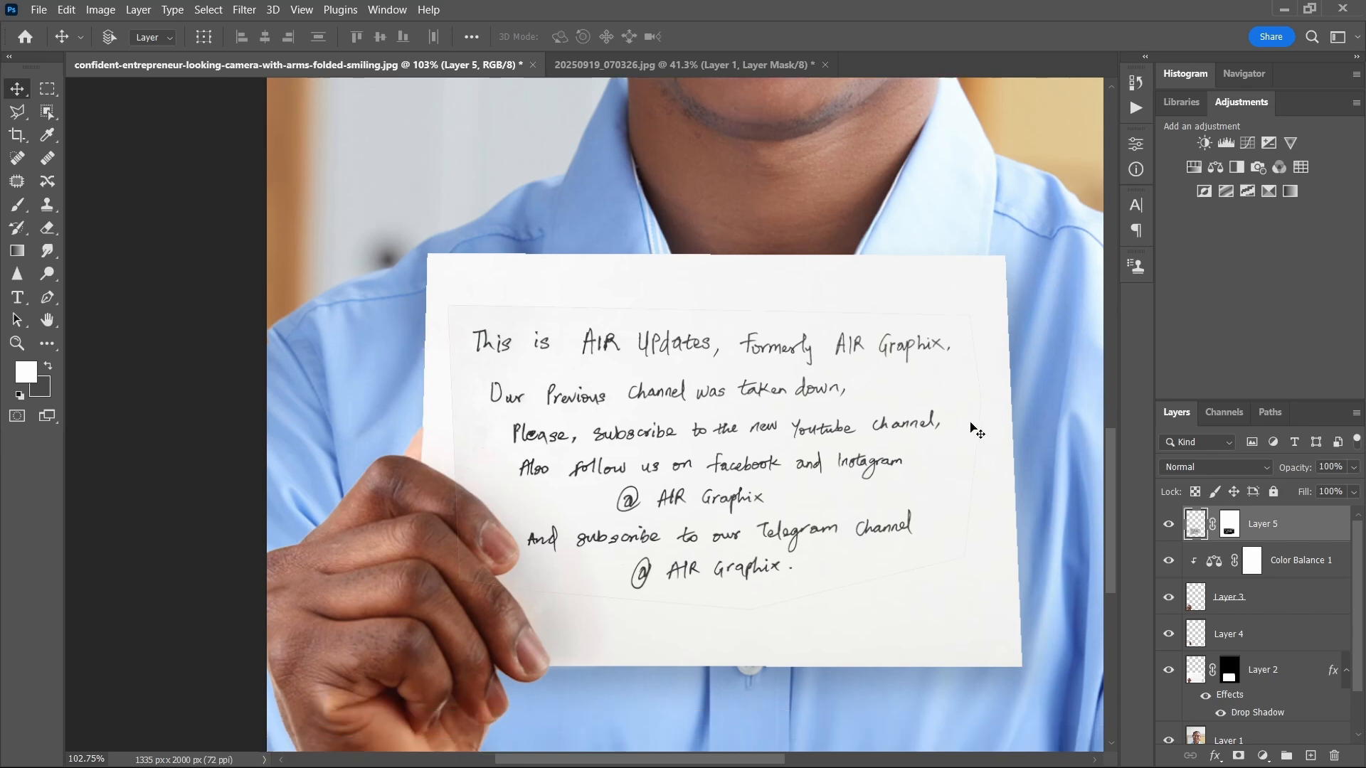
scroll(989, 397, "down", 1)
scroll(1023, 461, "down", 1)
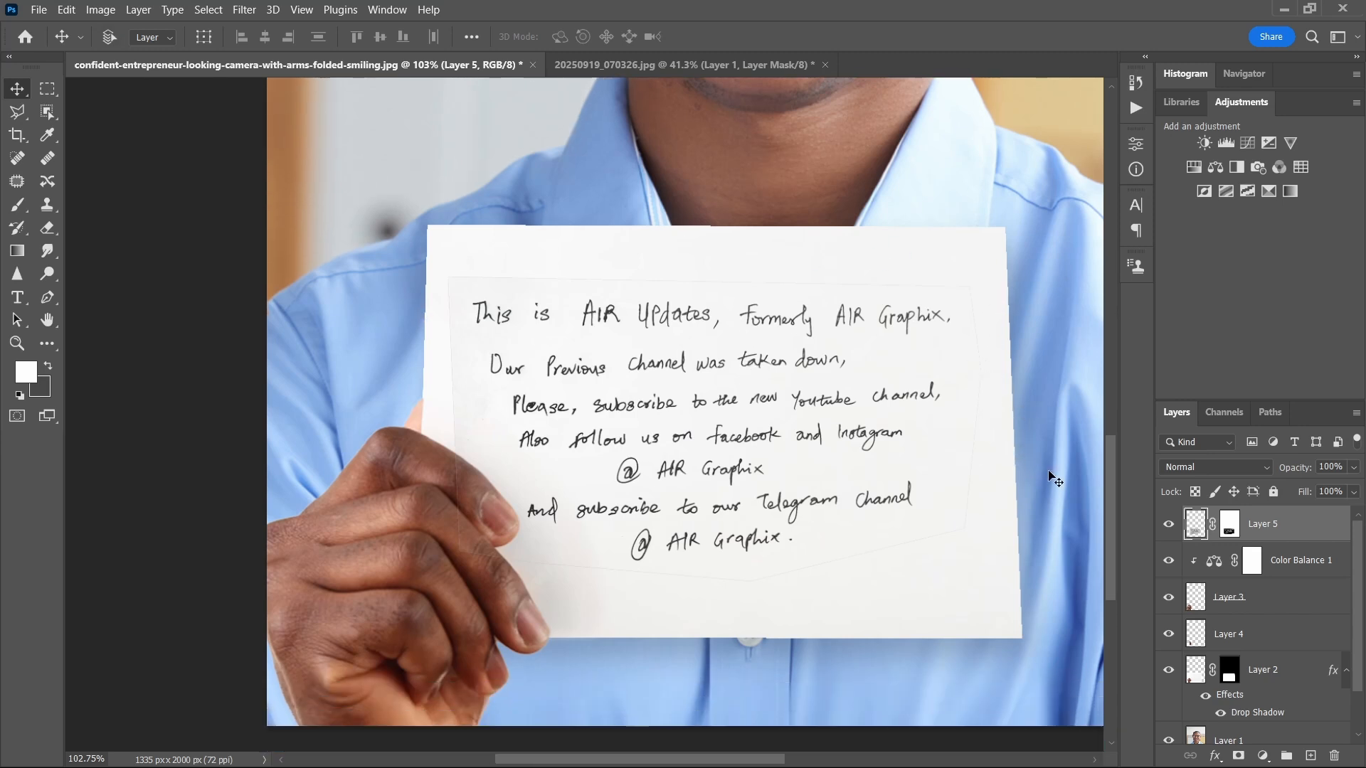
left_click(1230, 526)
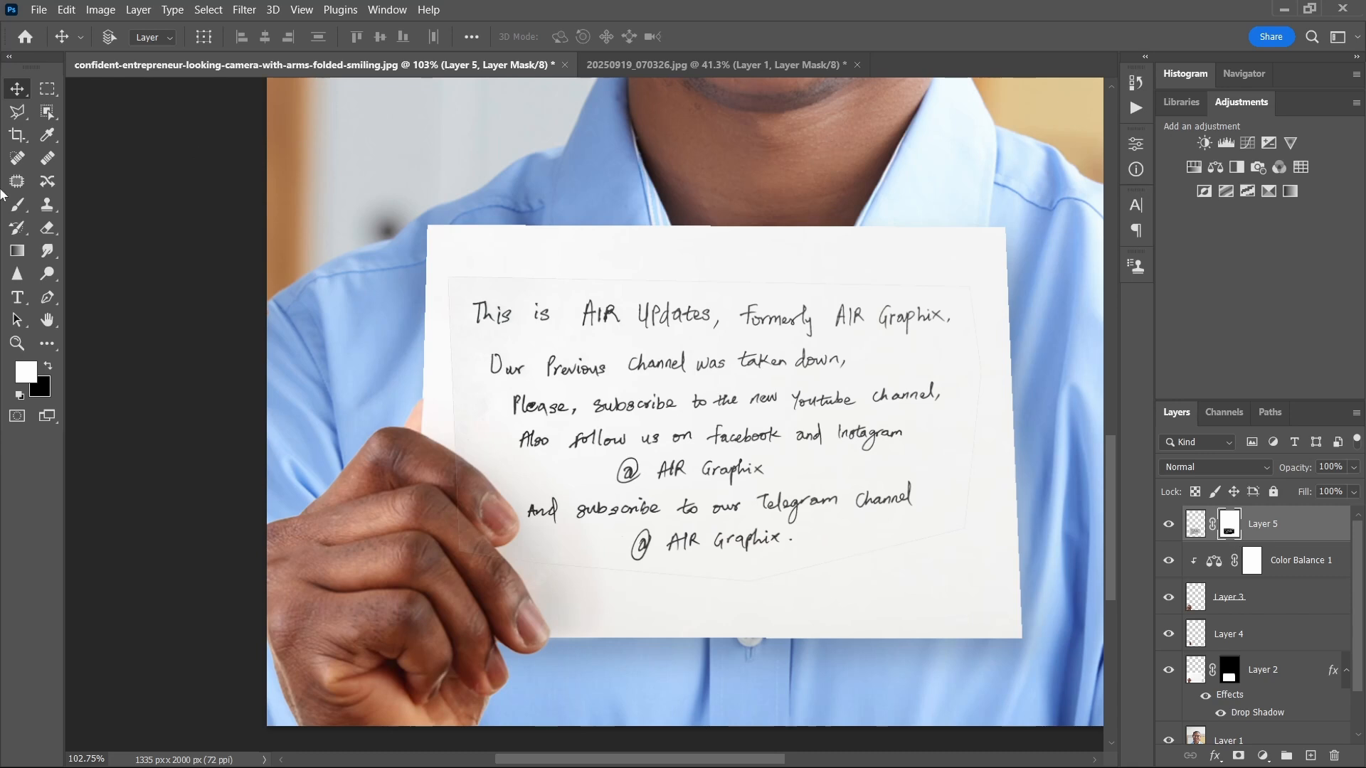
left_click(18, 206)
left_click(48, 367)
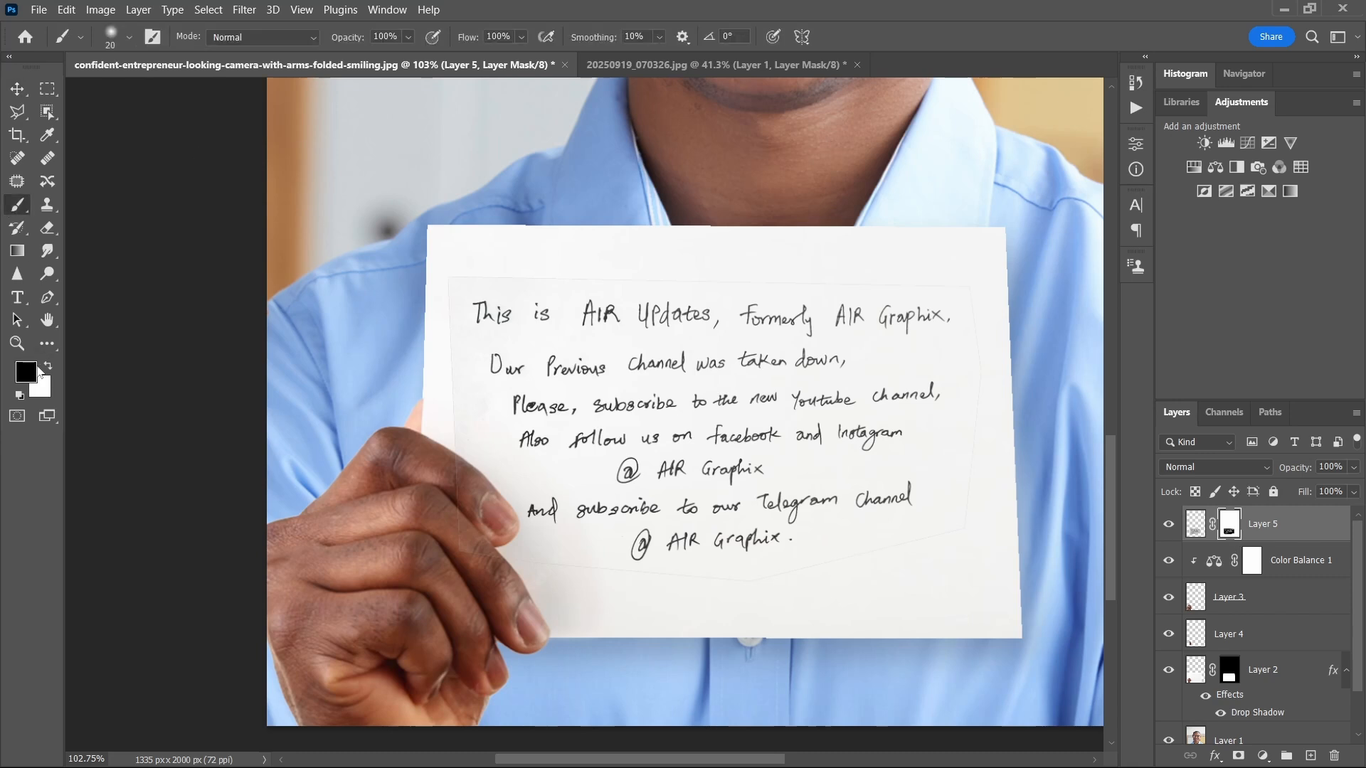
scroll(857, 466, "up", 1)
left_click_drag(893, 528, 918, 525)
mouse_move(914, 521)
left_mouse_down()
mouse_move(904, 260)
mouse_move(384, 250)
mouse_move(327, 325)
mouse_move(348, 402)
mouse_move(379, 412)
mouse_move(343, 523)
mouse_move(497, 569)
mouse_move(738, 588)
mouse_move(912, 542)
mouse_move(743, 590)
left_mouse_up()
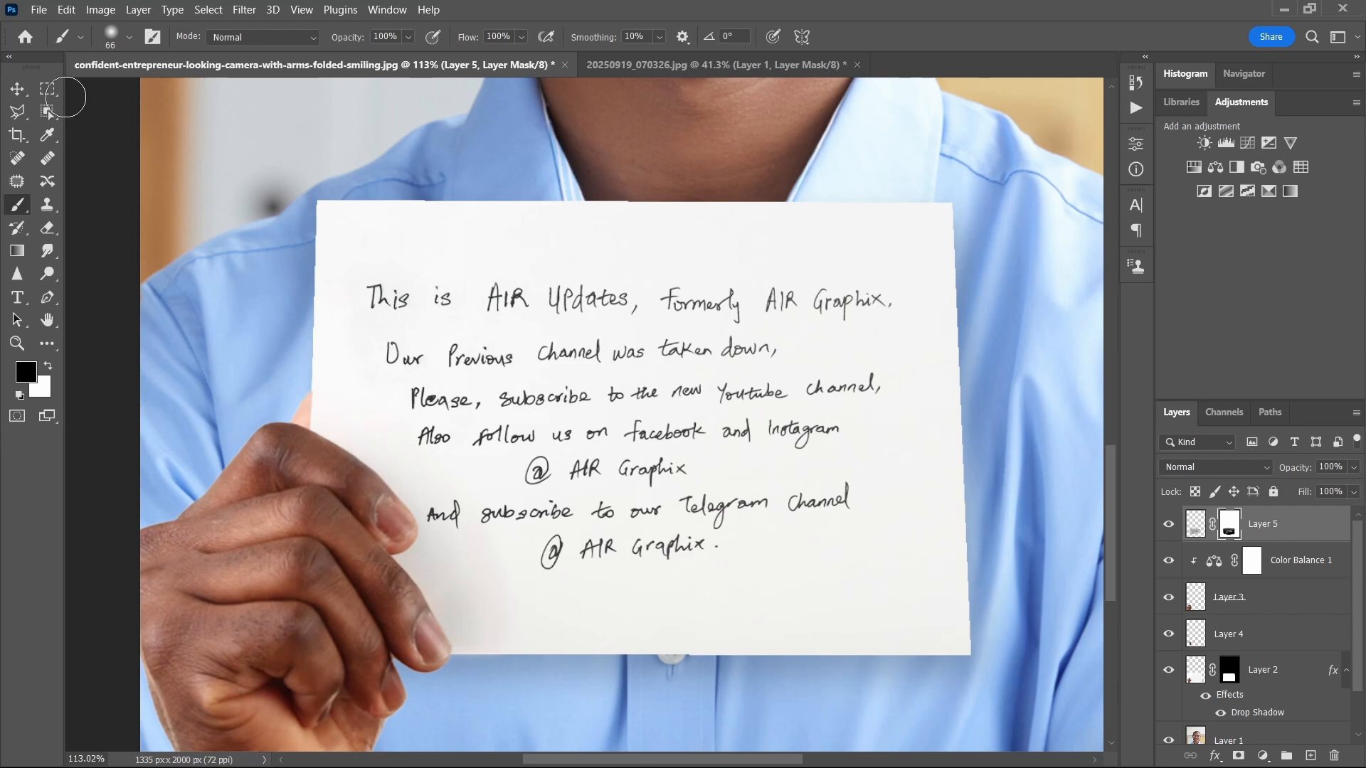
left_click(17, 89)
Step: Examine the cleaned handwriting on the card up close and at full view for leftover edges and alignment with the card
scroll(812, 339, "down", 5)
scroll(804, 352, "up", 8)
scroll(659, 313, "down", 5)
scroll(659, 312, "up", 8)
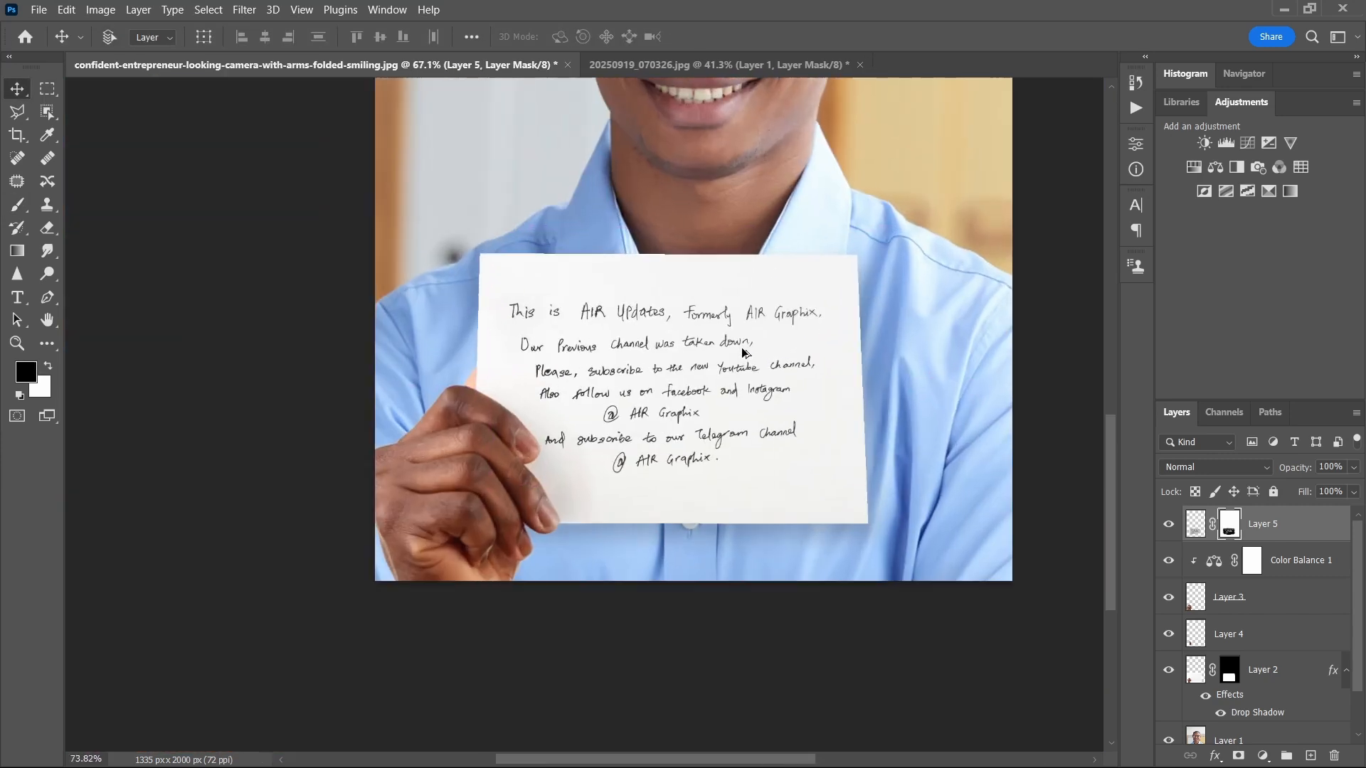
scroll(661, 312, "down", 5)
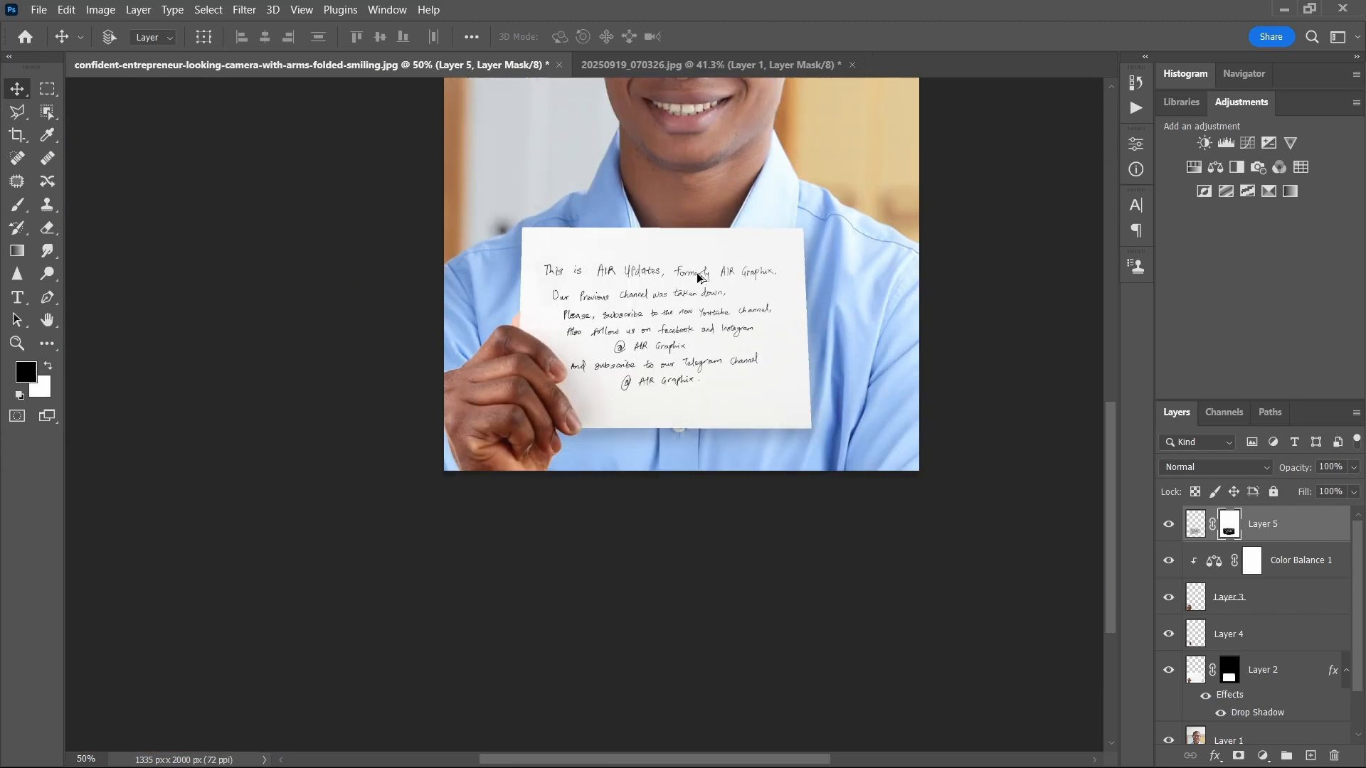
scroll(695, 291, "up", 4)
scroll(693, 295, "up", 1)
scroll(694, 295, "down", 1)
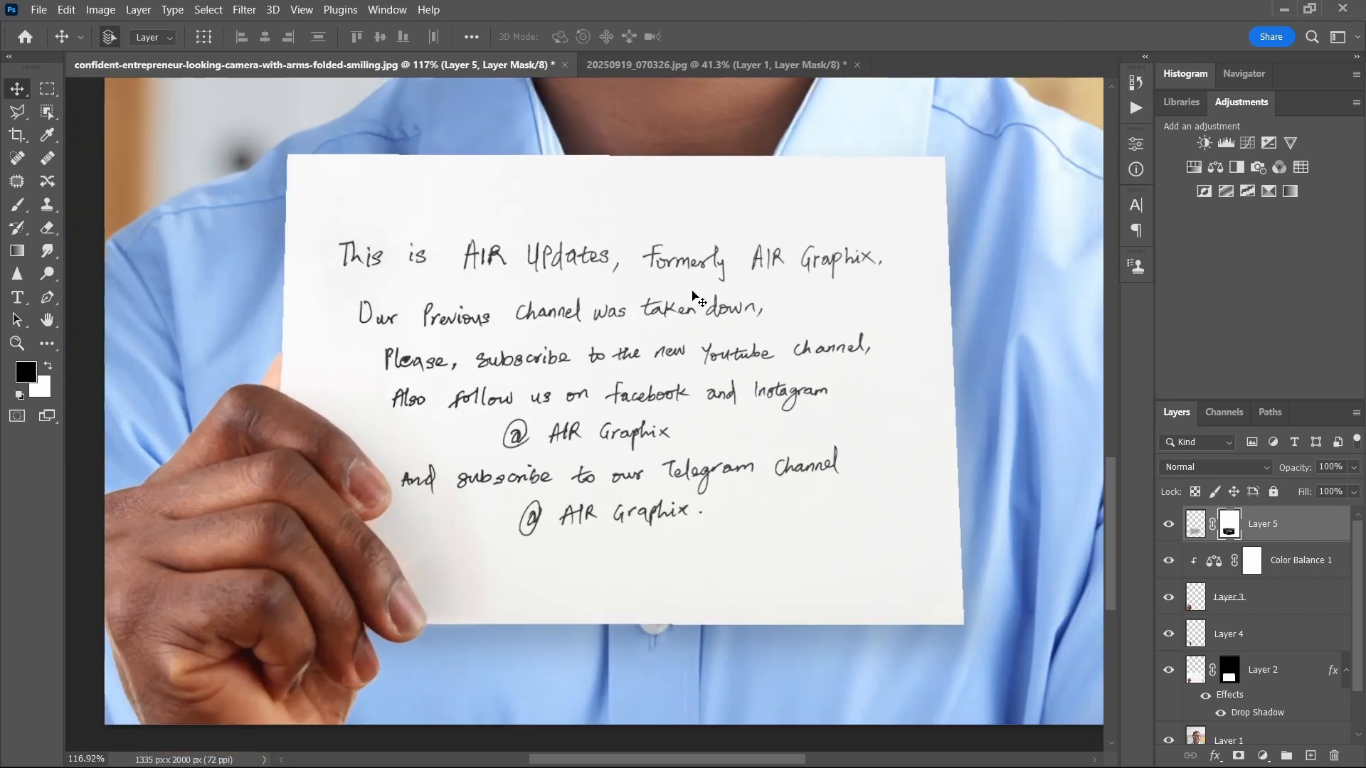
scroll(696, 296, "right", 1)
scroll(709, 307, "down", 4)
scroll(708, 307, "up", 1)
Step: Free-transform the handwriting layer, rotating it about 0.73° and skewing its corners to follow the card's perspective
key("ctrl+t")
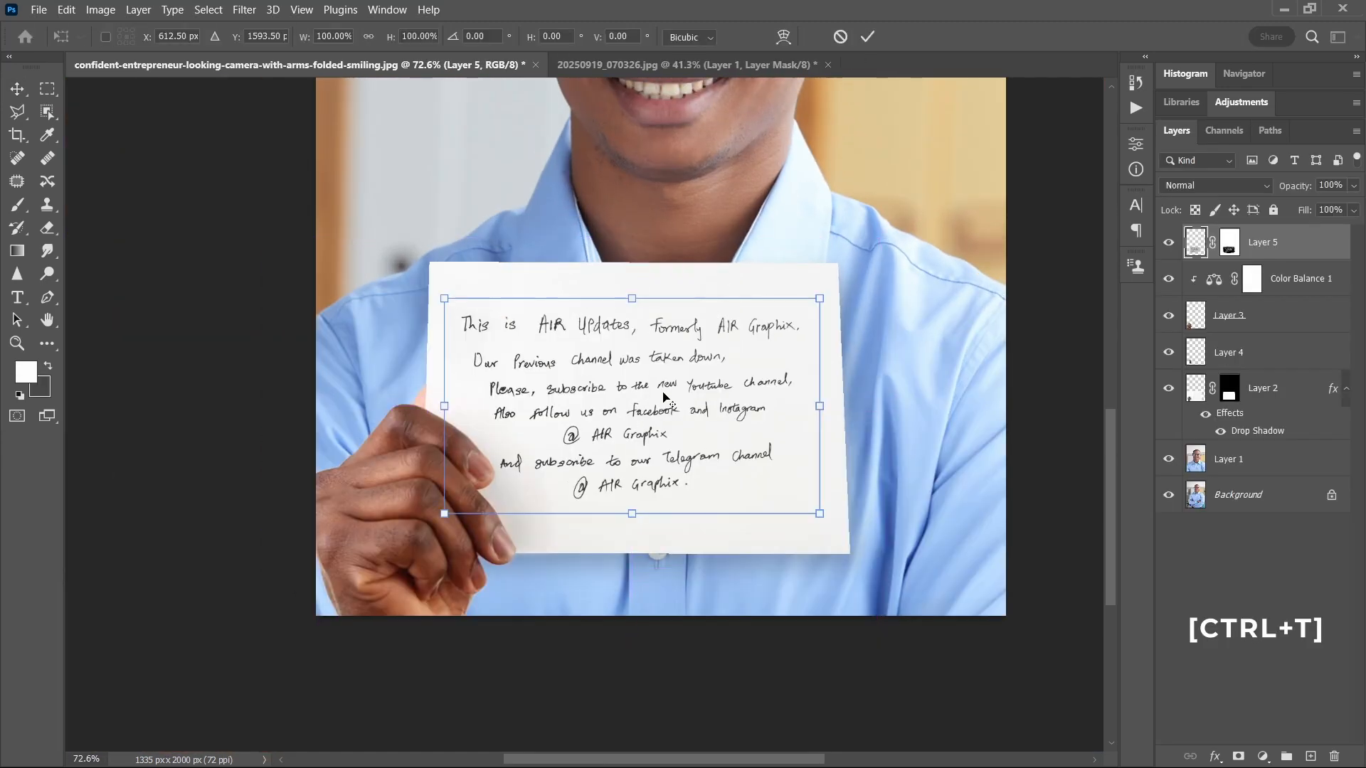
scroll(696, 370, "up", 3)
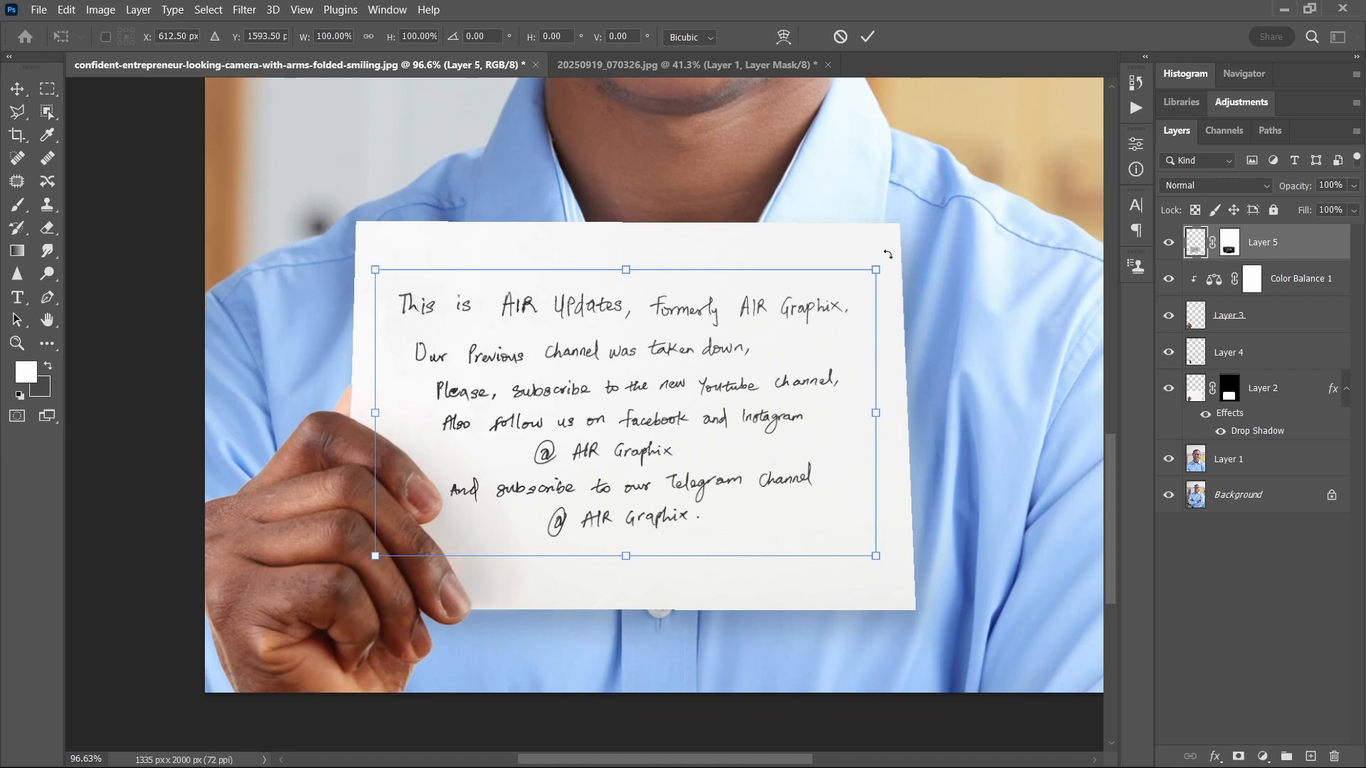
left_click_drag(889, 256, 890, 258)
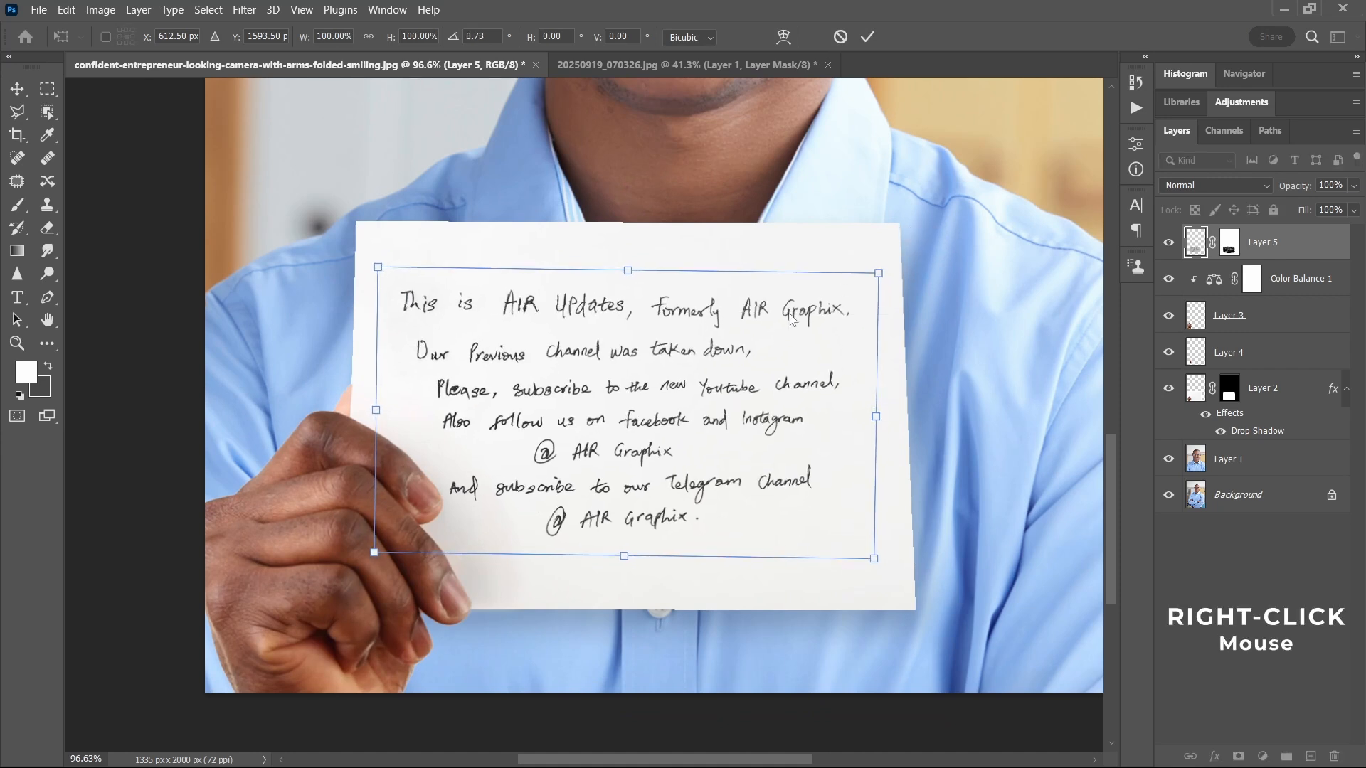
right_click(791, 316)
left_click(840, 384)
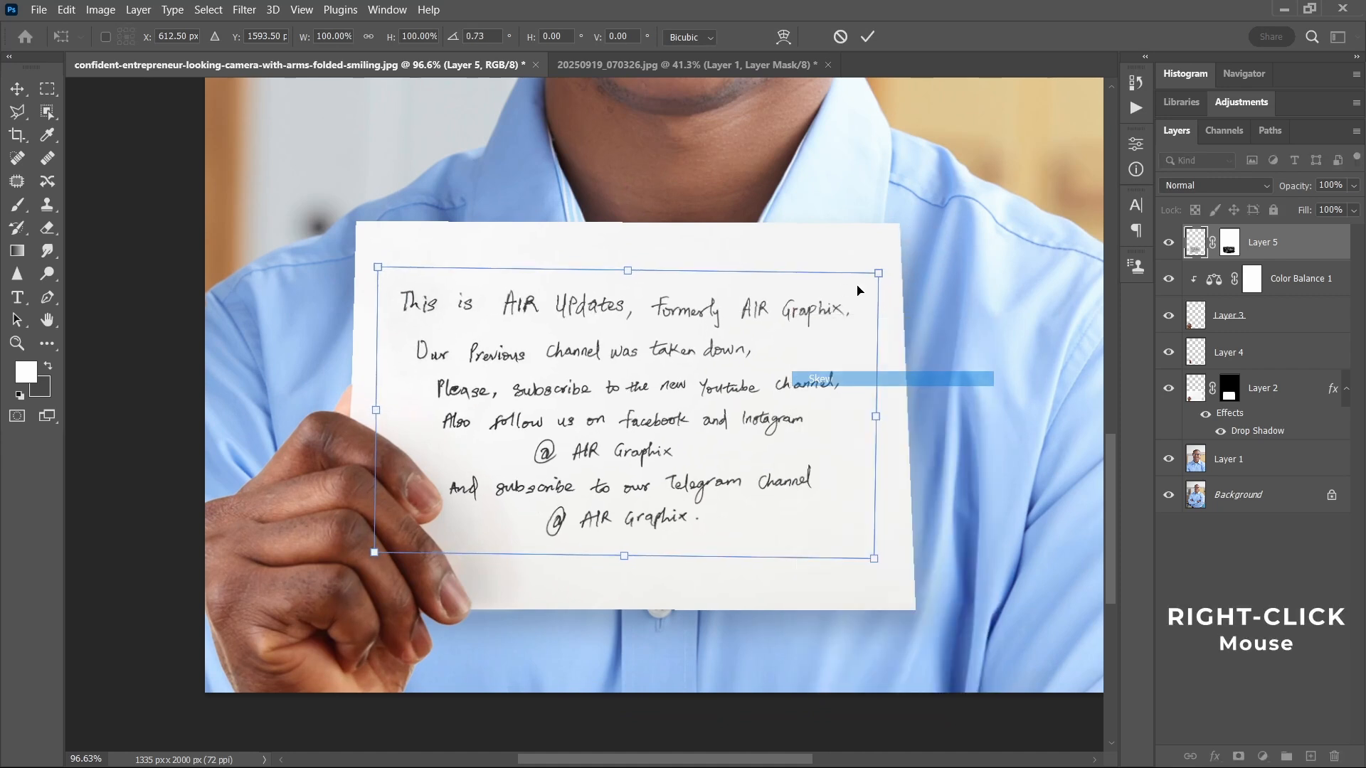
mouse_move(879, 274)
left_mouse_down()
mouse_move(874, 263)
mouse_move(867, 287)
left_mouse_up()
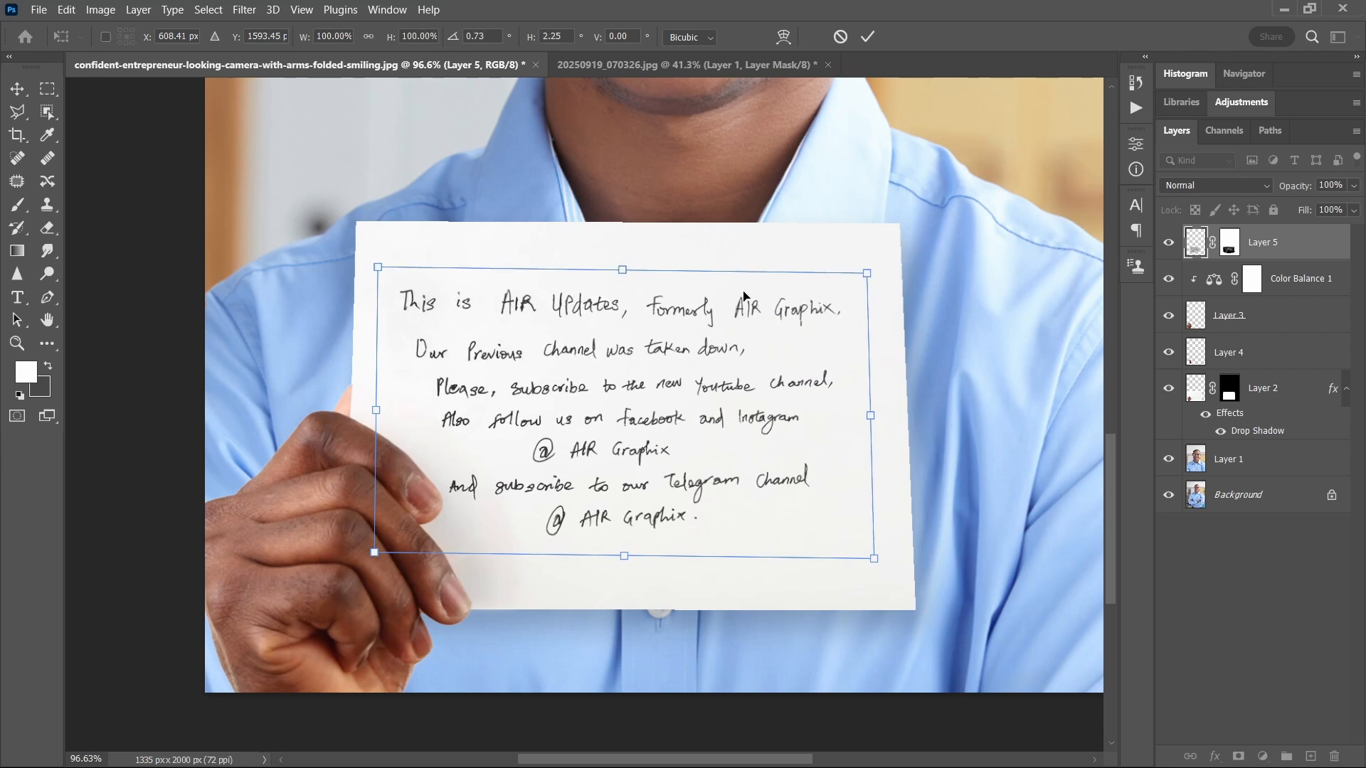
left_click_drag(378, 268, 377, 262)
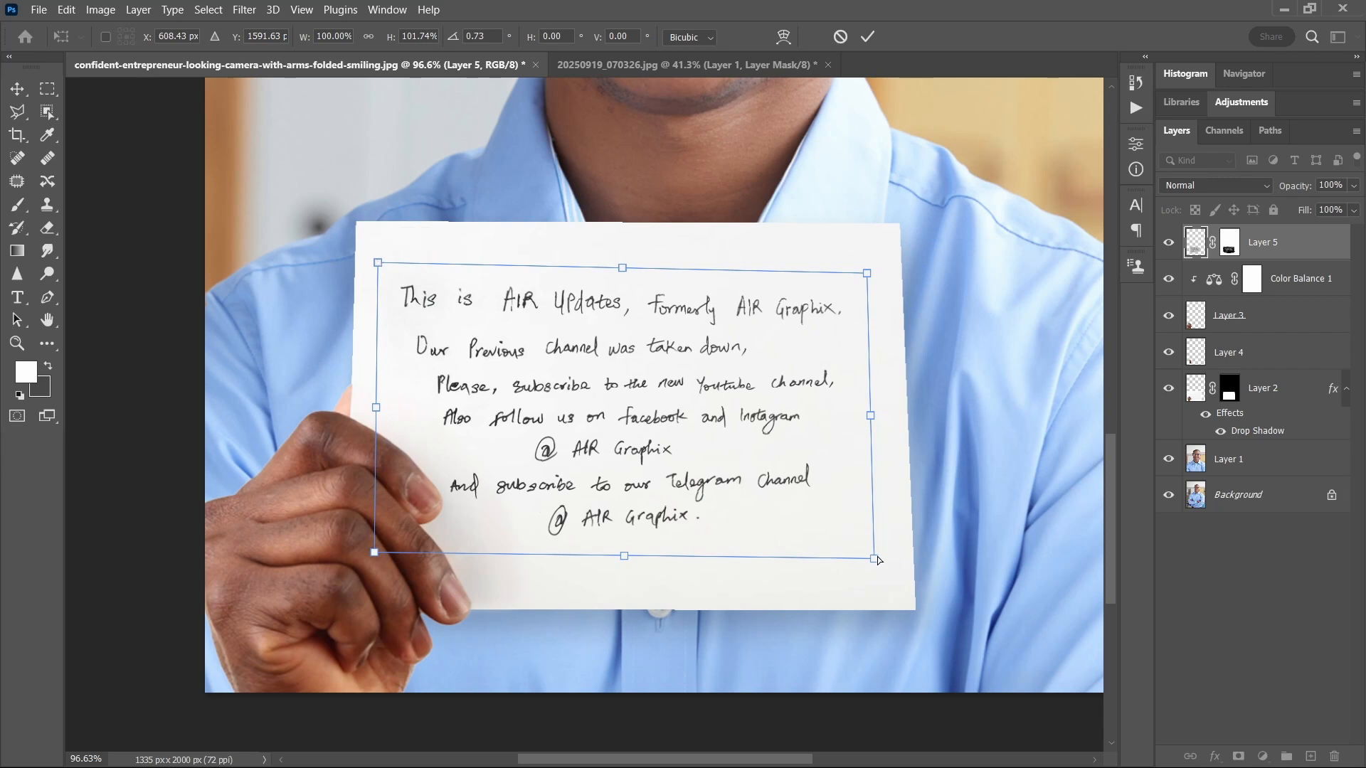
left_click_drag(877, 561, 880, 580)
key("Return")
Step: Try to darken the handwriting by duplicating Layer 5 twice
scroll(782, 342, "down", 5)
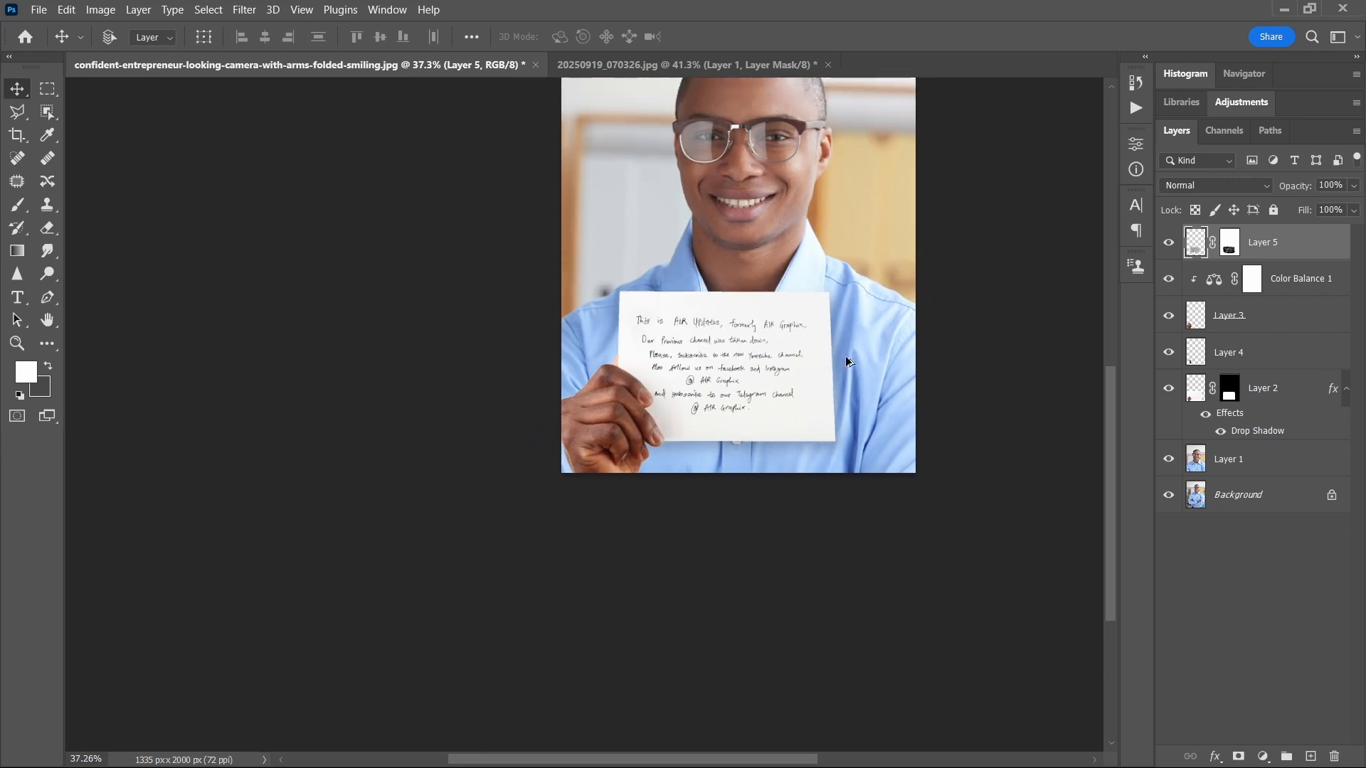
scroll(846, 361, "up", 3)
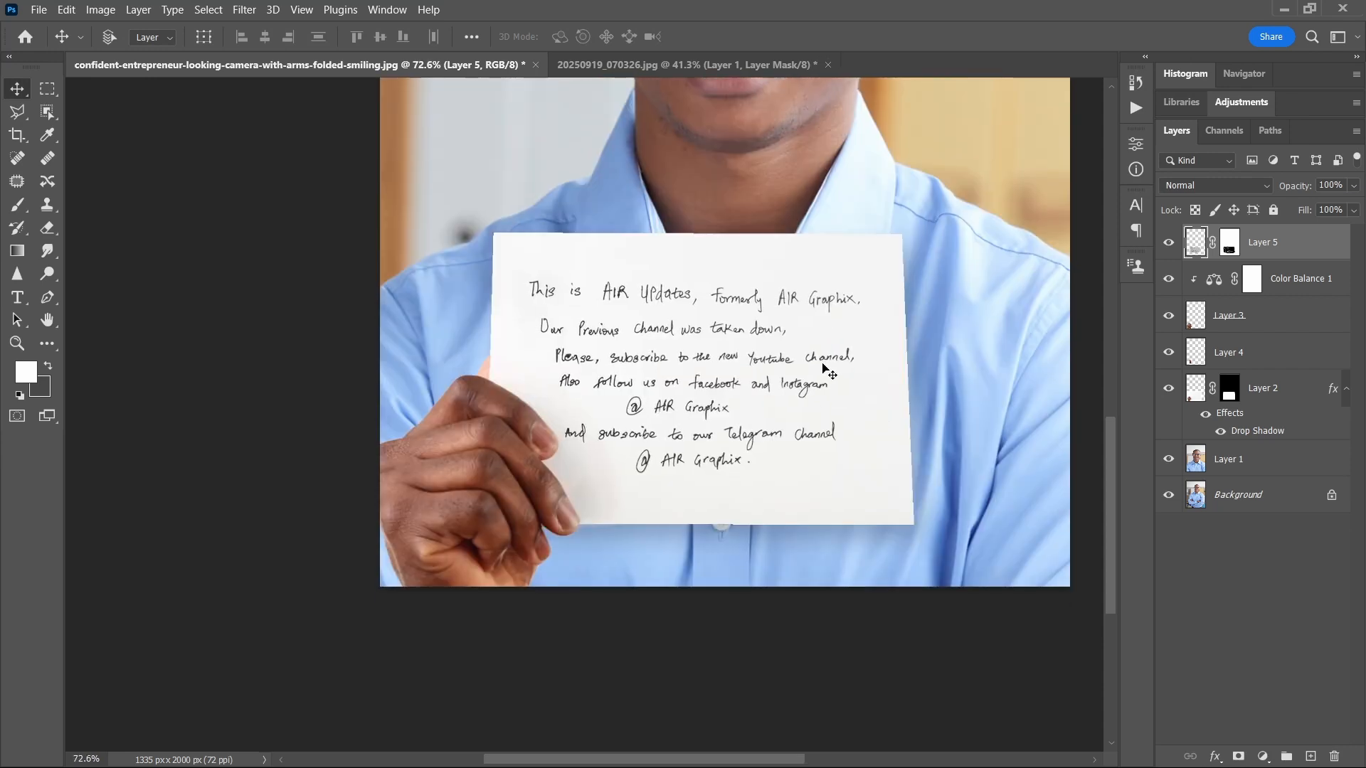
scroll(826, 381, "up", 6)
scroll(777, 464, "down", 5)
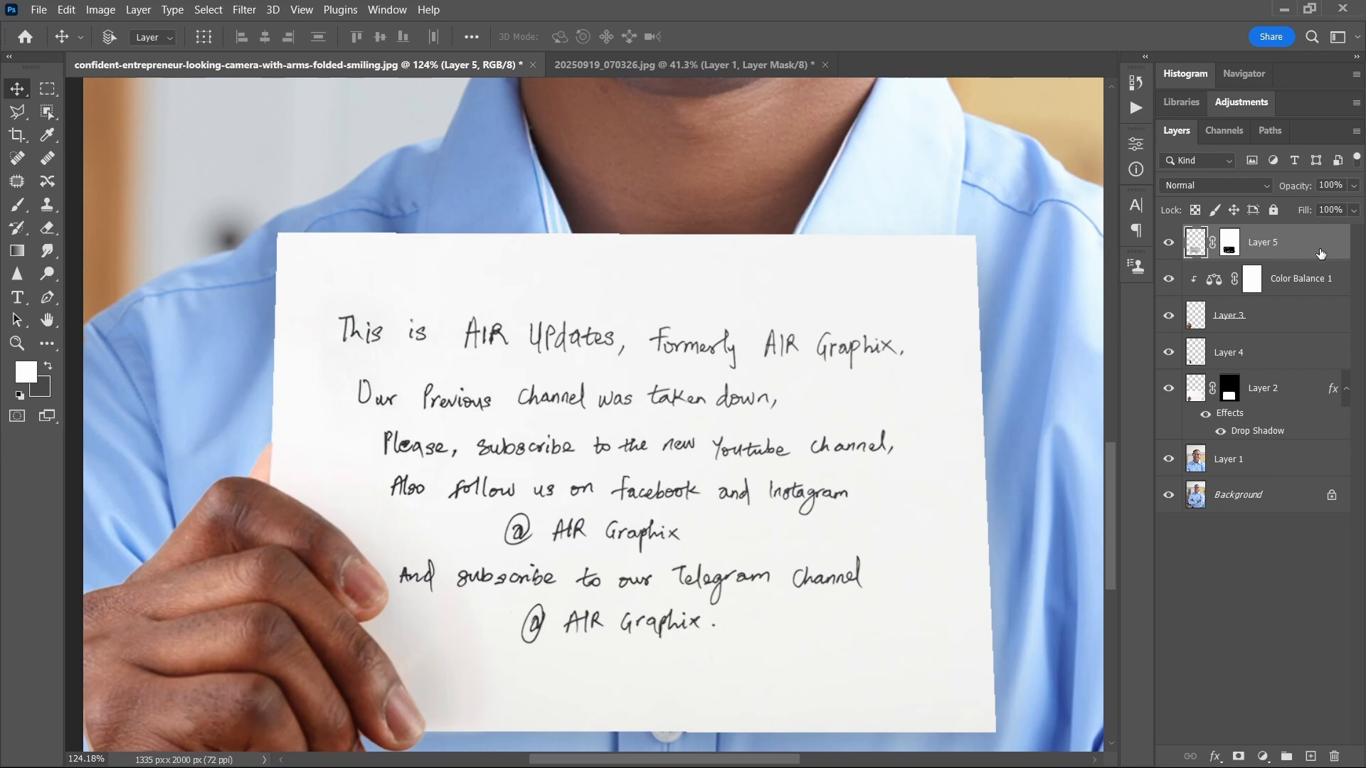
scroll(843, 412, "up", 1)
key("ctrl+j")
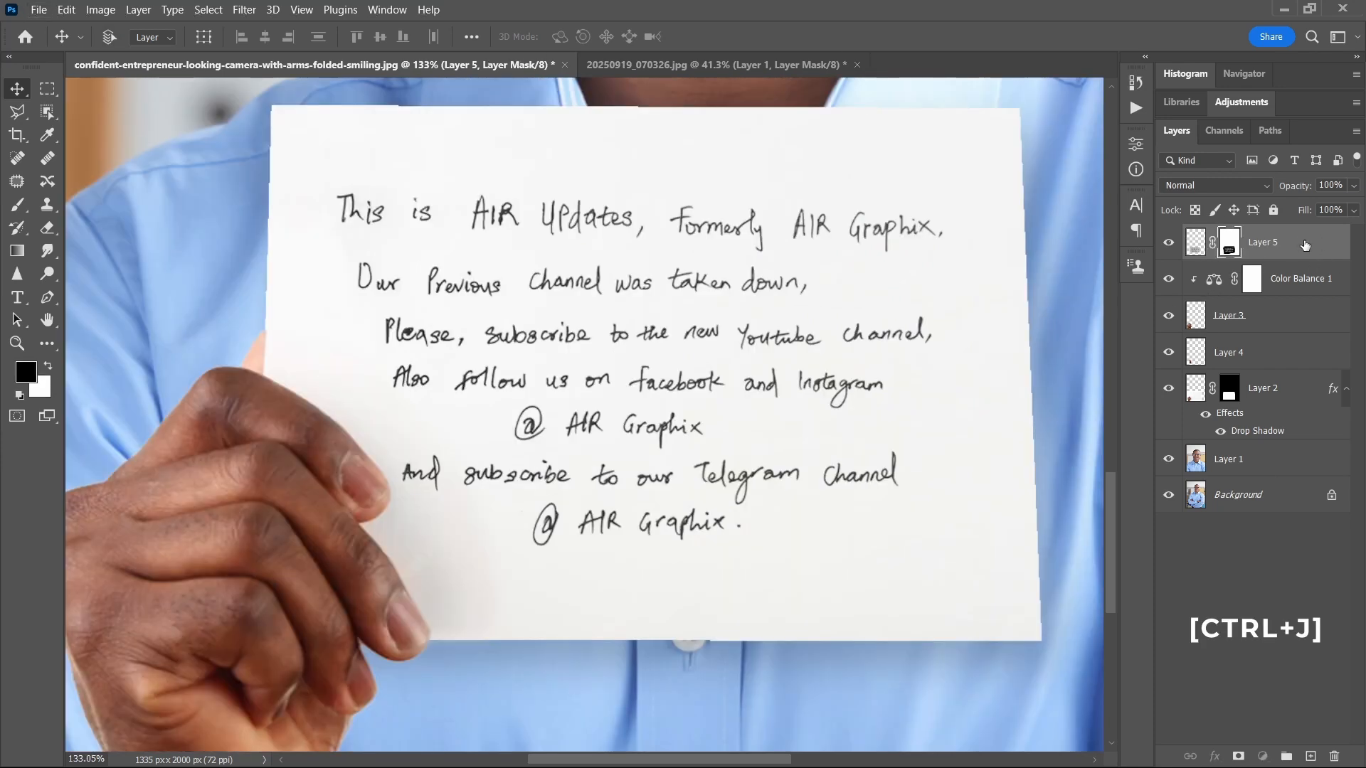
key("ctrl+j")
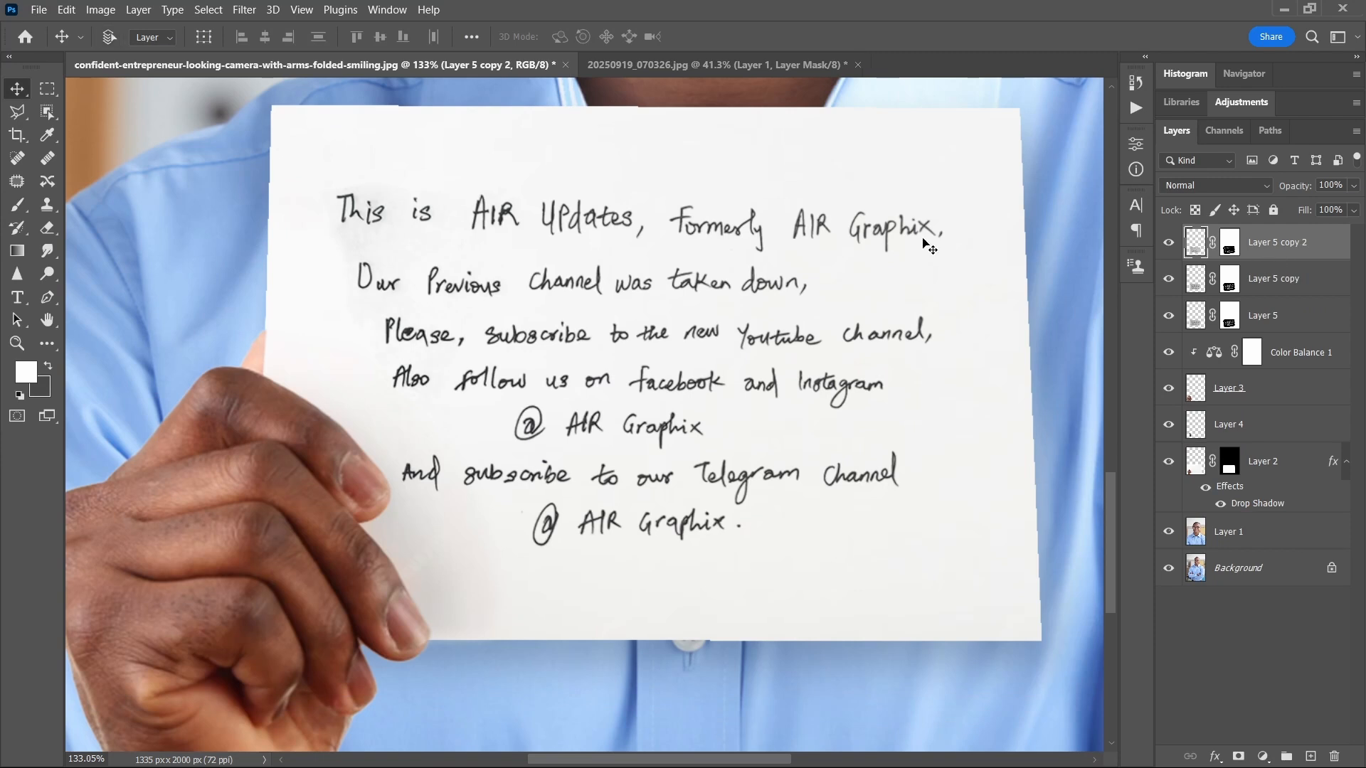
Step: Inspect the paper tone around the letters up close and undo both duplications of Layer 5
scroll(384, 207, "up", 5)
scroll(384, 207, "down", 4)
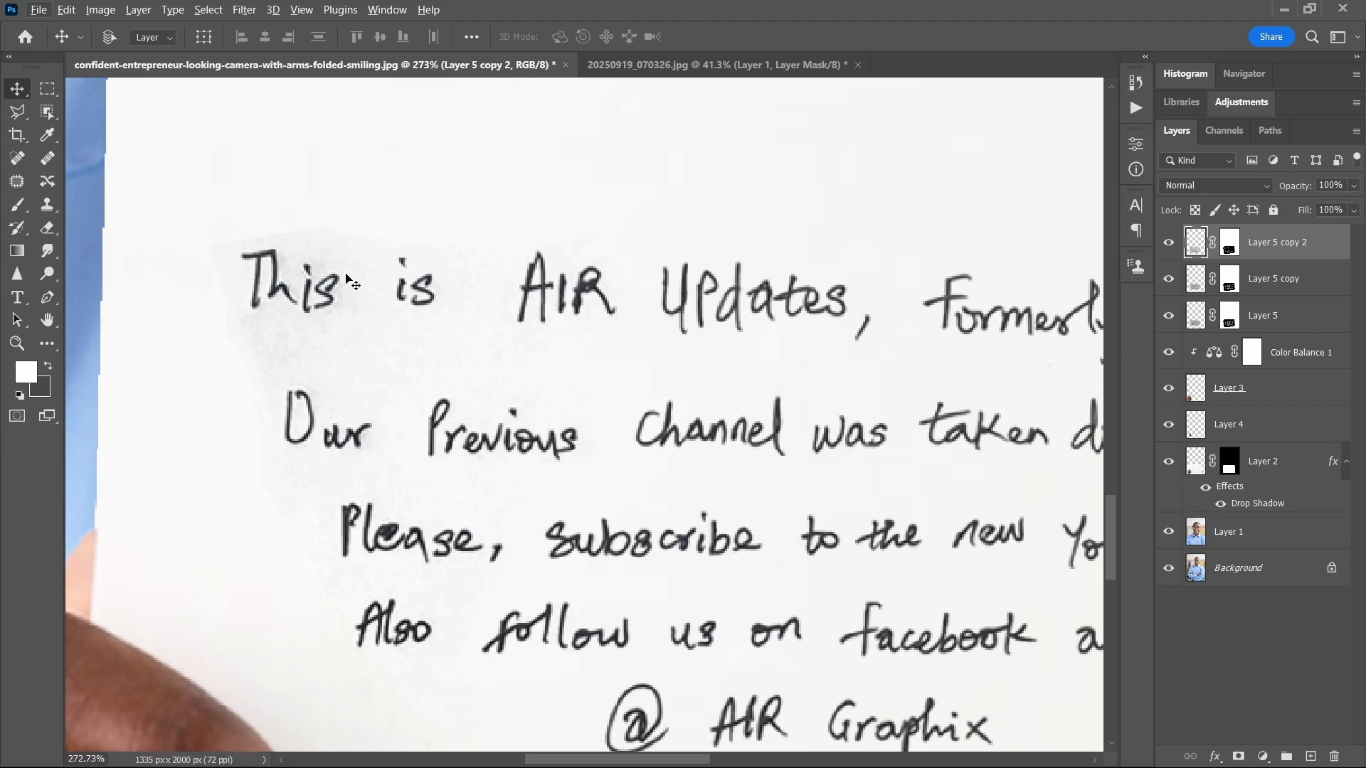
scroll(403, 296, "down", 3)
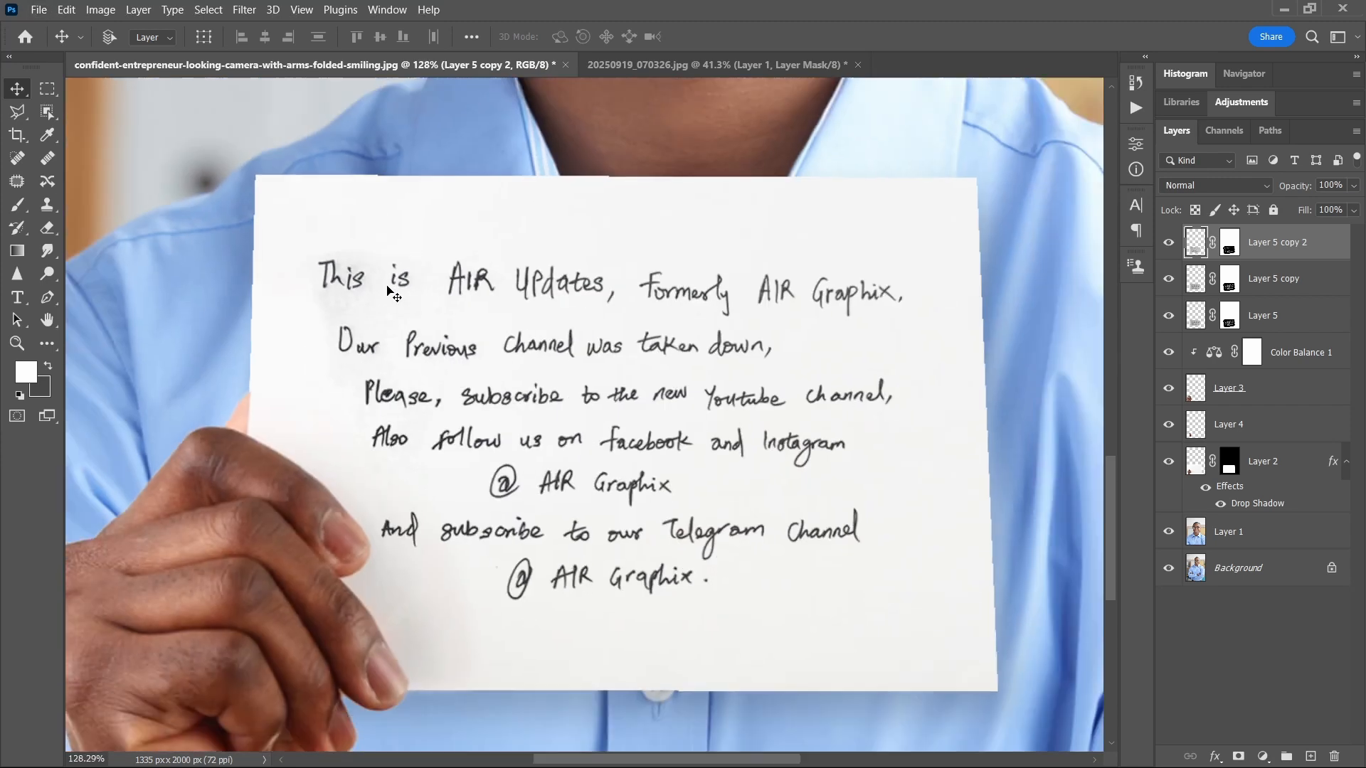
scroll(410, 300, "down", 1)
key("ctrl+z")
key("ctrl+z")
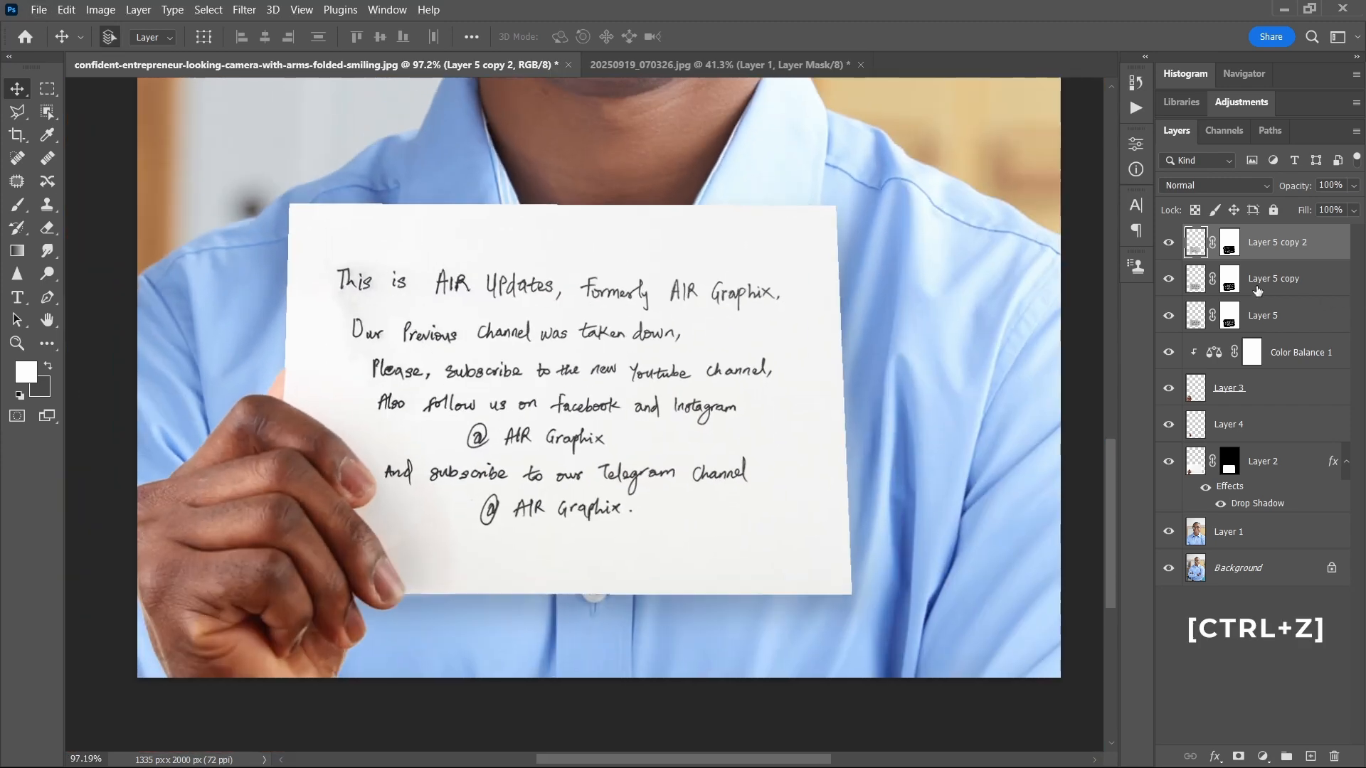
Step: In Layer 5's Blending Options, split the This Layer white Blend If slider to about 152 / 199 to hide light paper tones
scroll(790, 299, "up", 3)
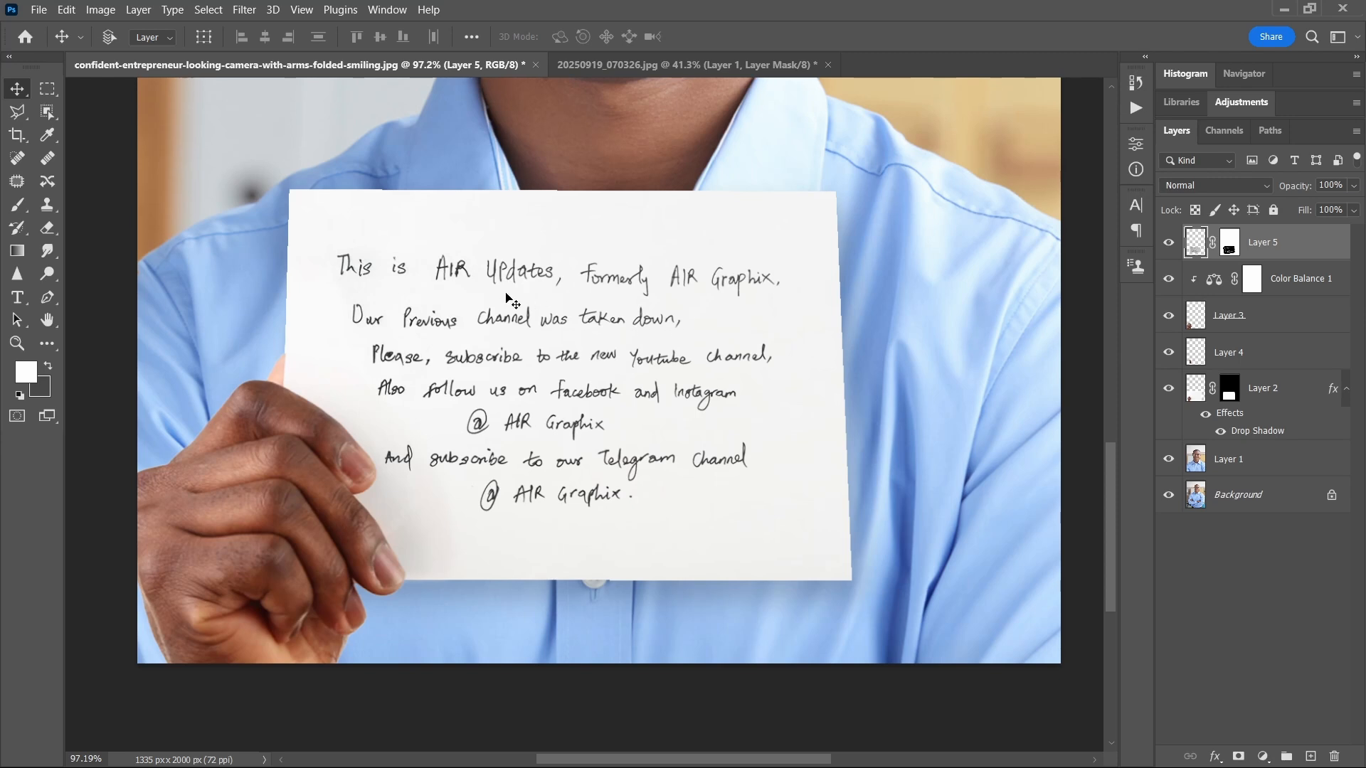
scroll(792, 301, "up", 1)
double_click(1334, 254)
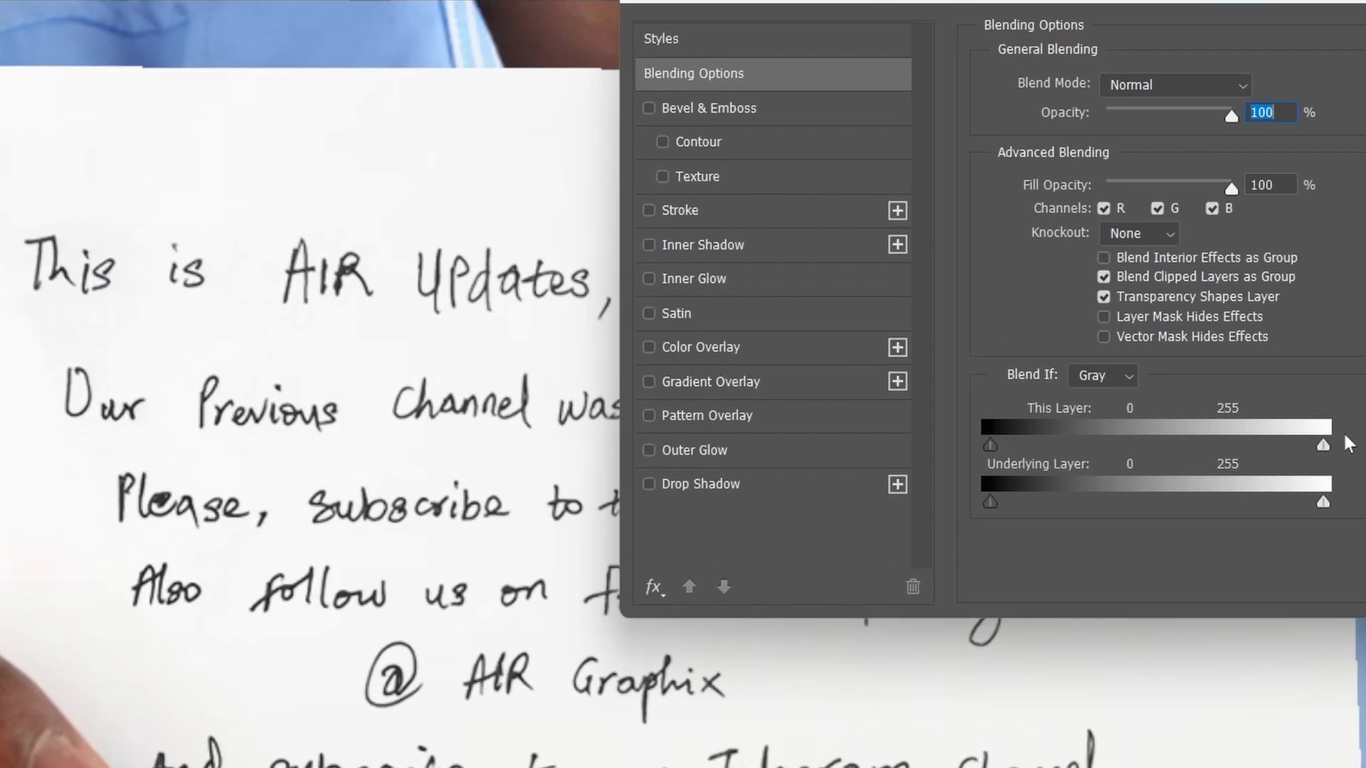
left_click_drag(1324, 443, 1207, 427)
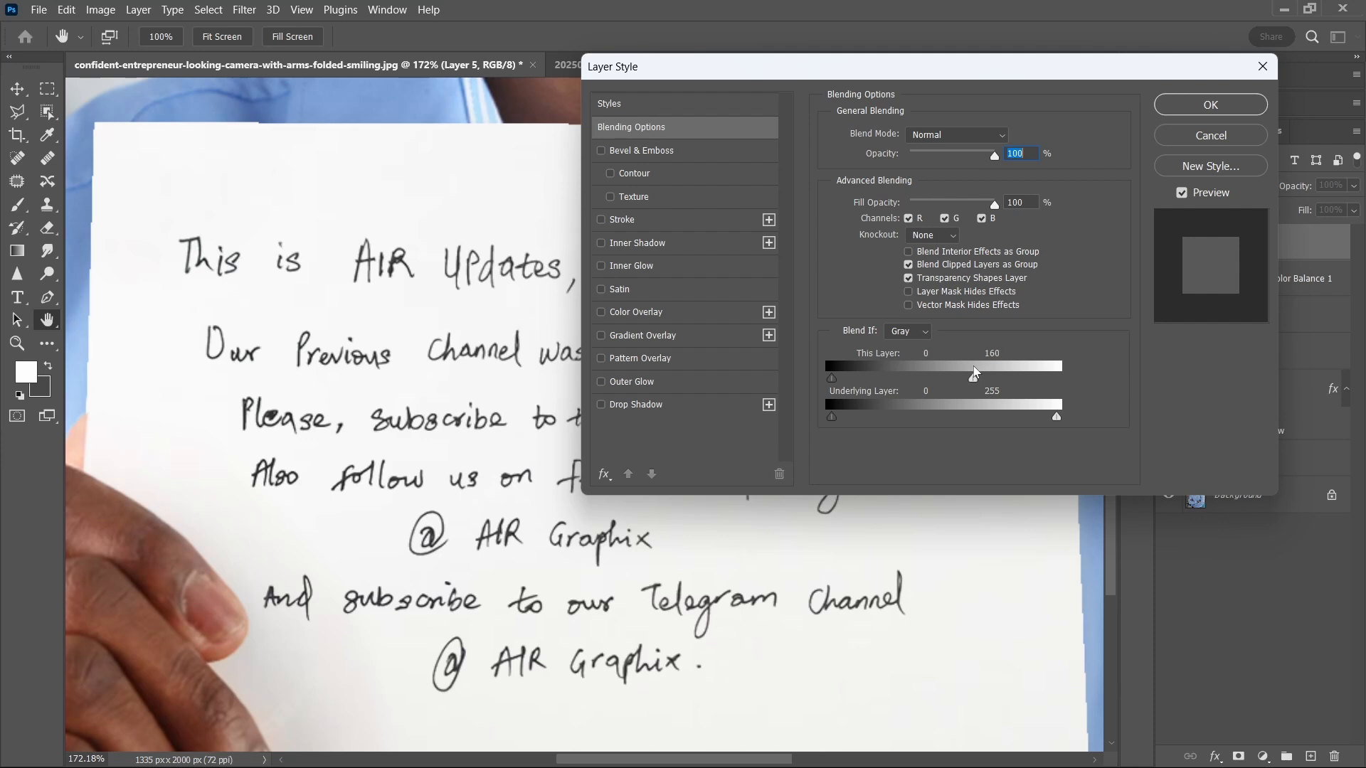
left_click_drag(974, 367, 1050, 378)
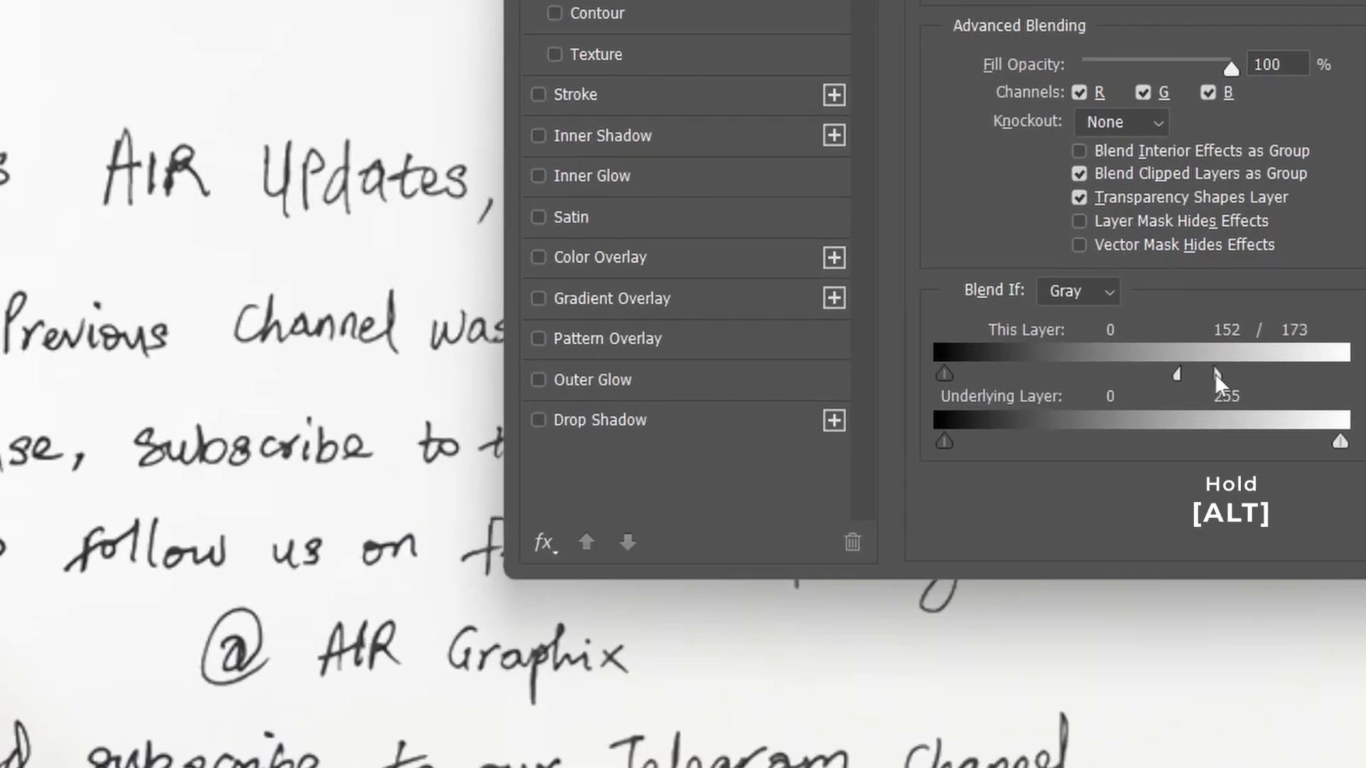
left_click_drag(1199, 388, 1255, 388)
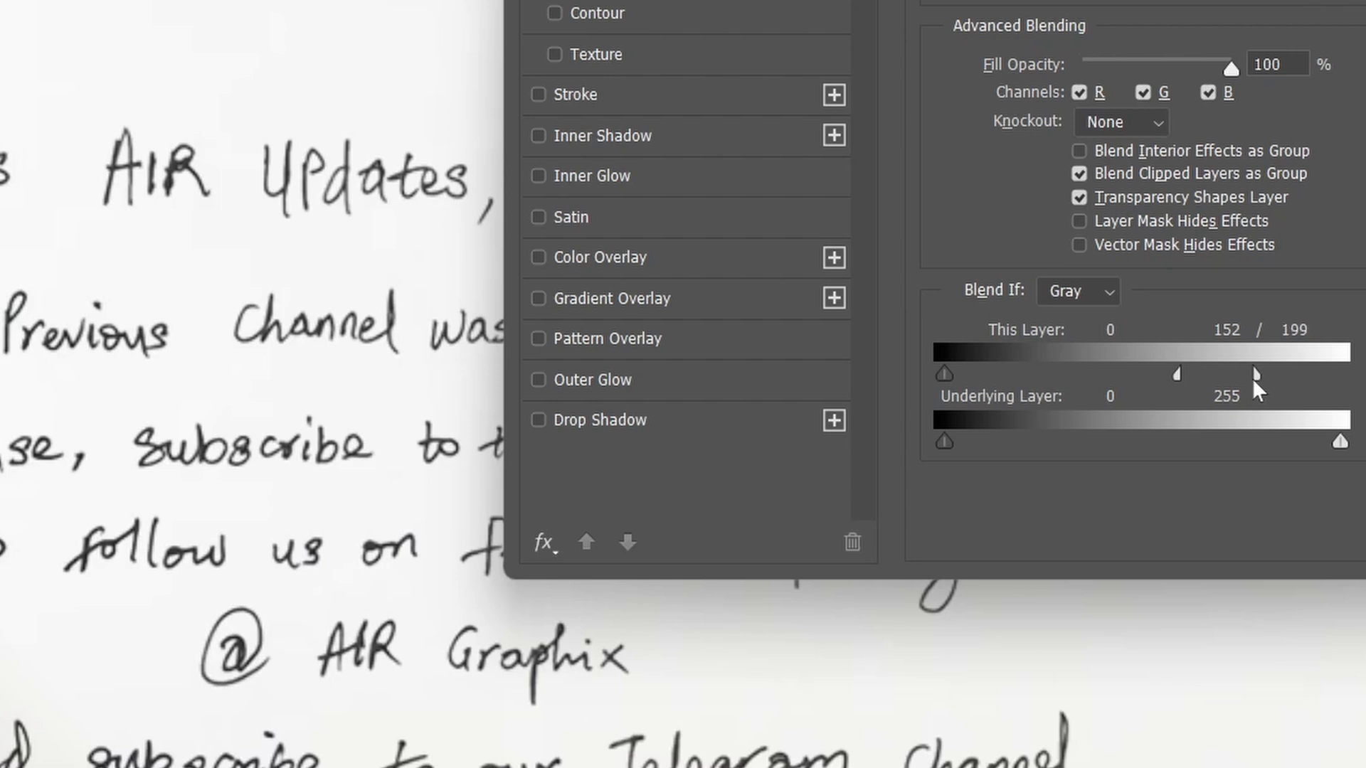
mouse_move(1175, 375)
left_mouse_down()
mouse_move(1057, 366)
mouse_move(1183, 372)
left_mouse_up()
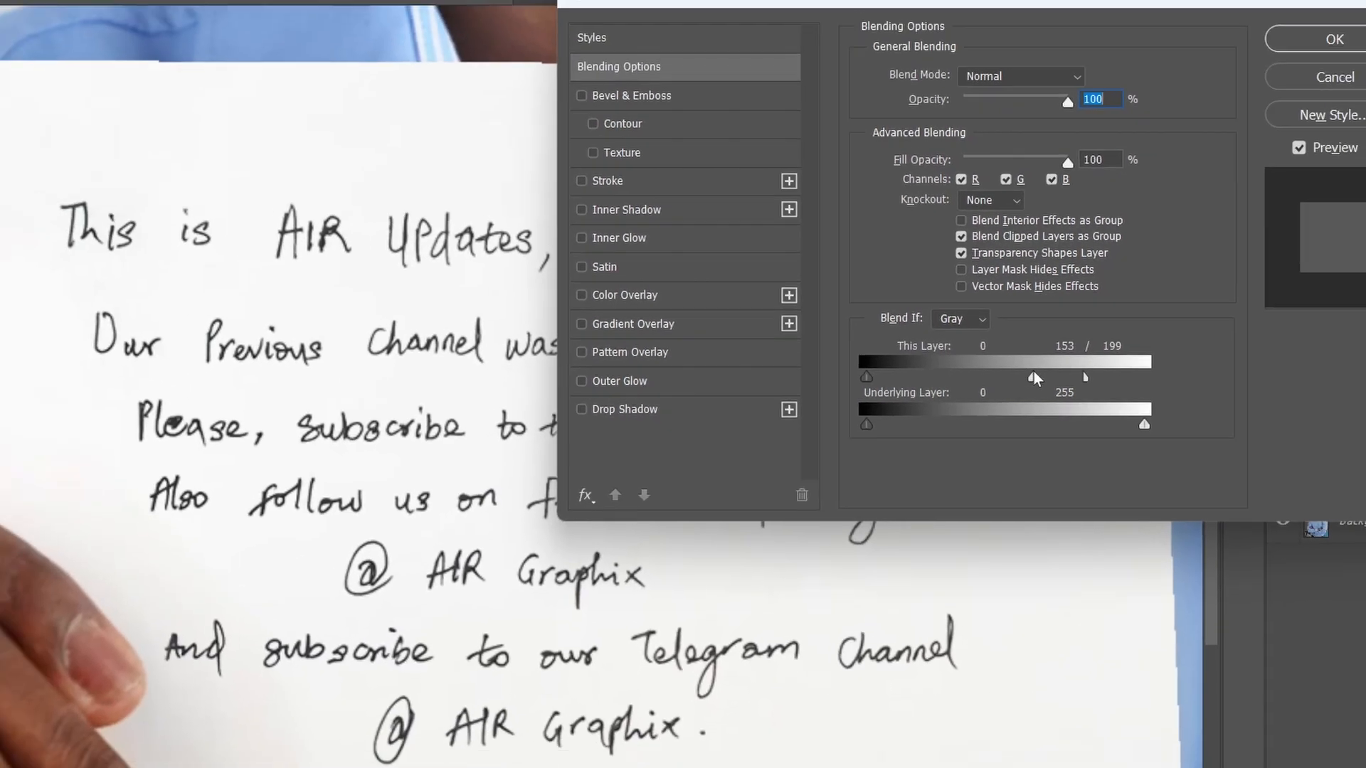
left_click(1335, 39)
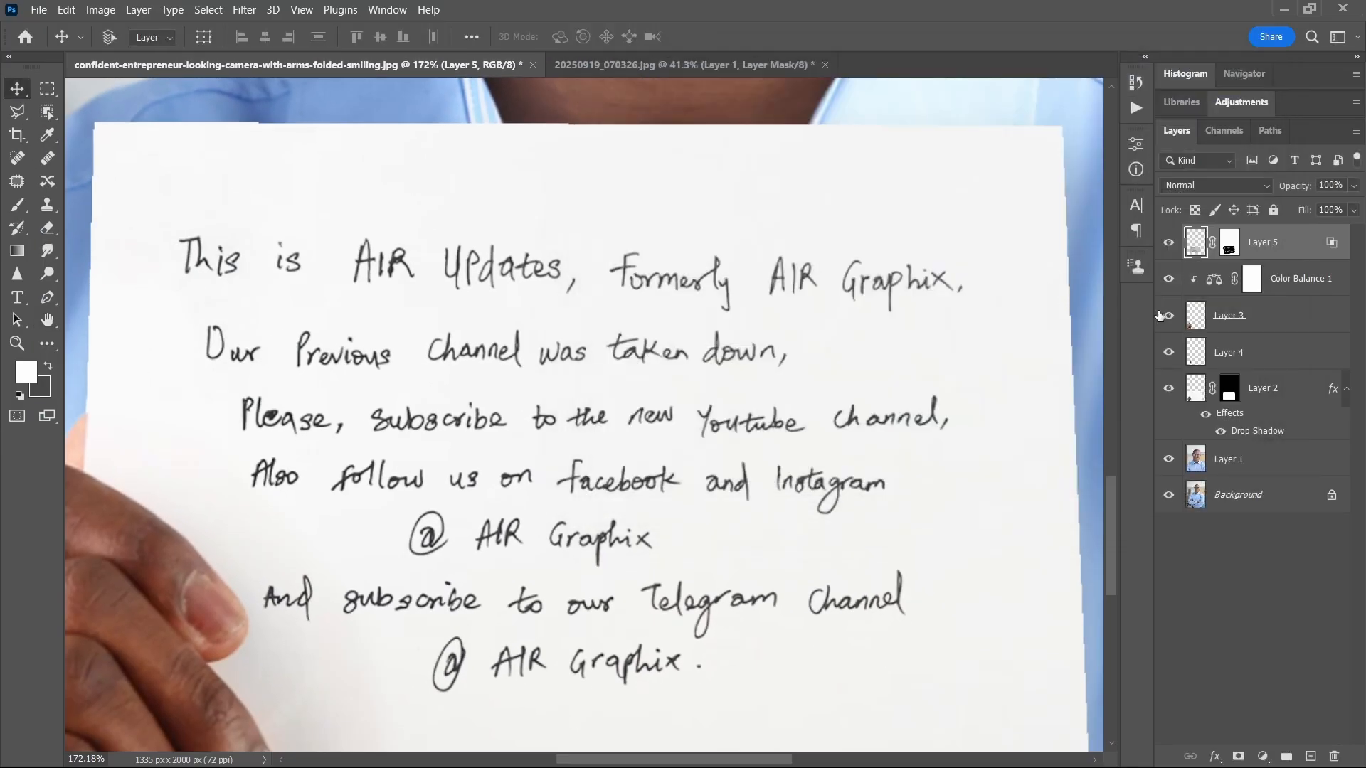
Step: Duplicate the blended Layer 5 to darken the strokes, keeping two copies above it
key("ctrl+j")
key("ctrl+j")
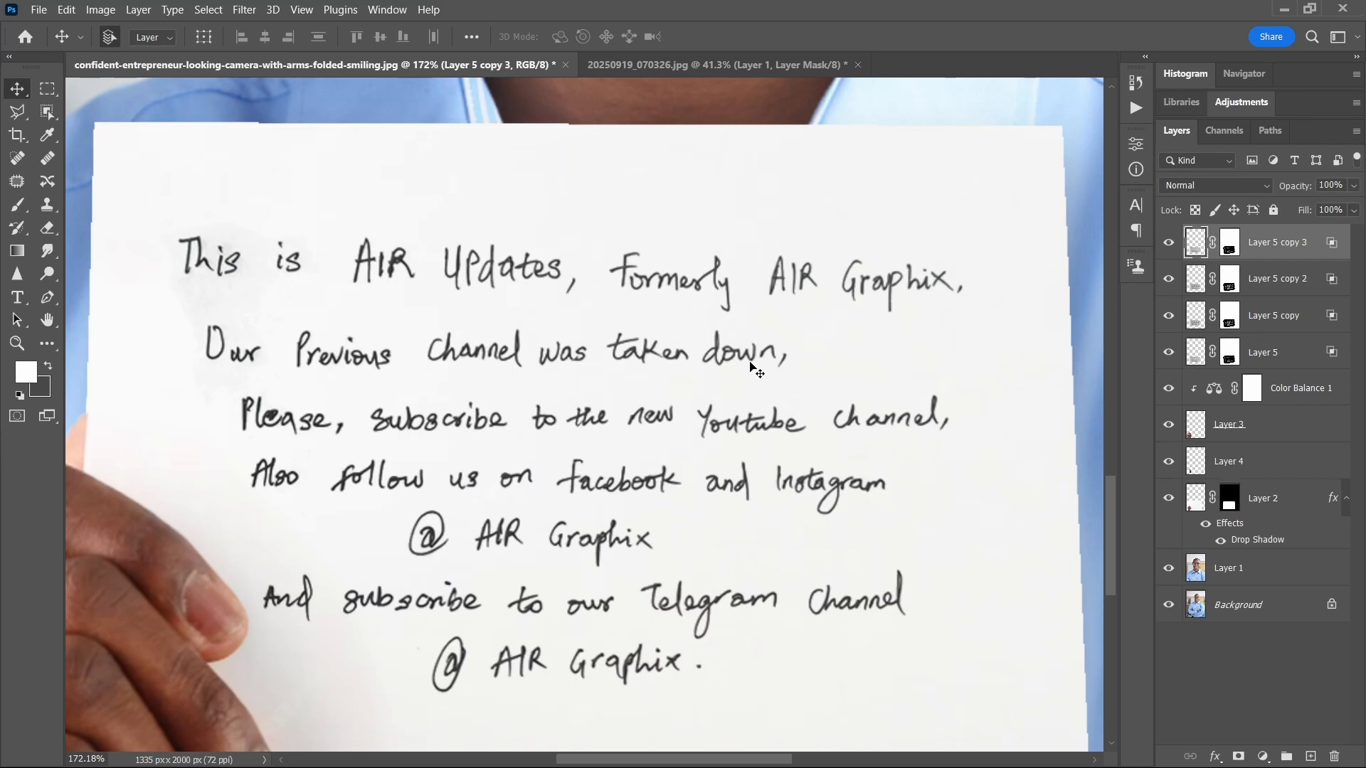
scroll(355, 235, "down", 2)
scroll(320, 231, "up", 6)
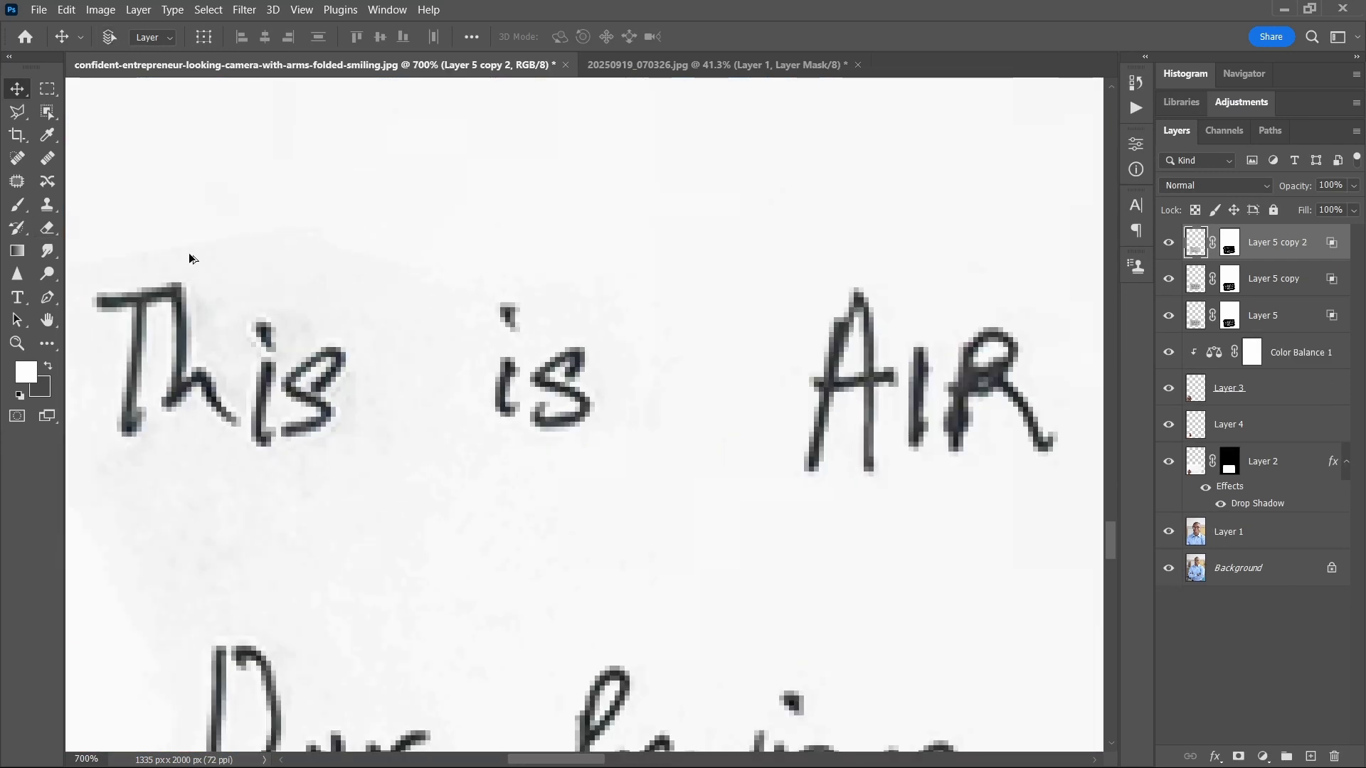
Step: Select Layer 5 together with its two copies and group the three handwriting layers
scroll(473, 284, "down", 8)
scroll(550, 280, "up", 4)
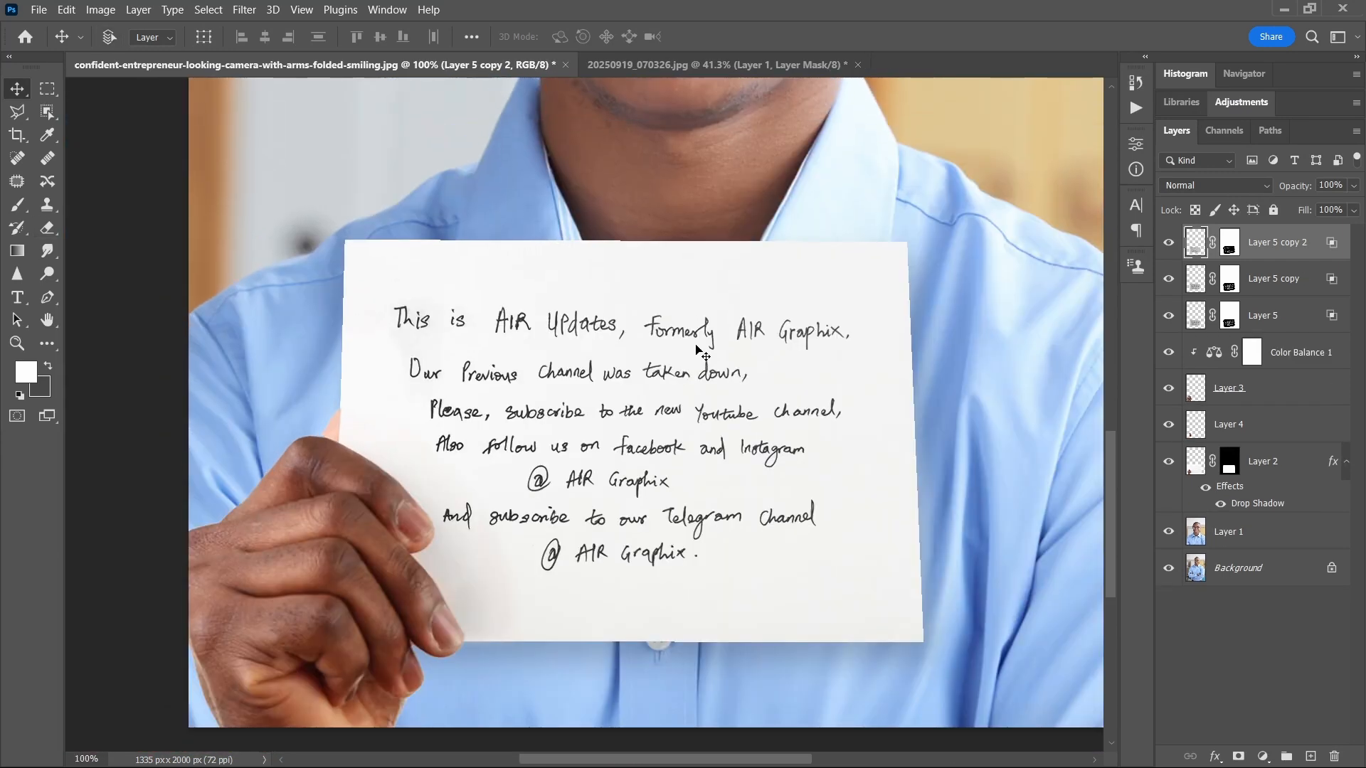
scroll(691, 357, "down", 2)
scroll(692, 357, "up", 5)
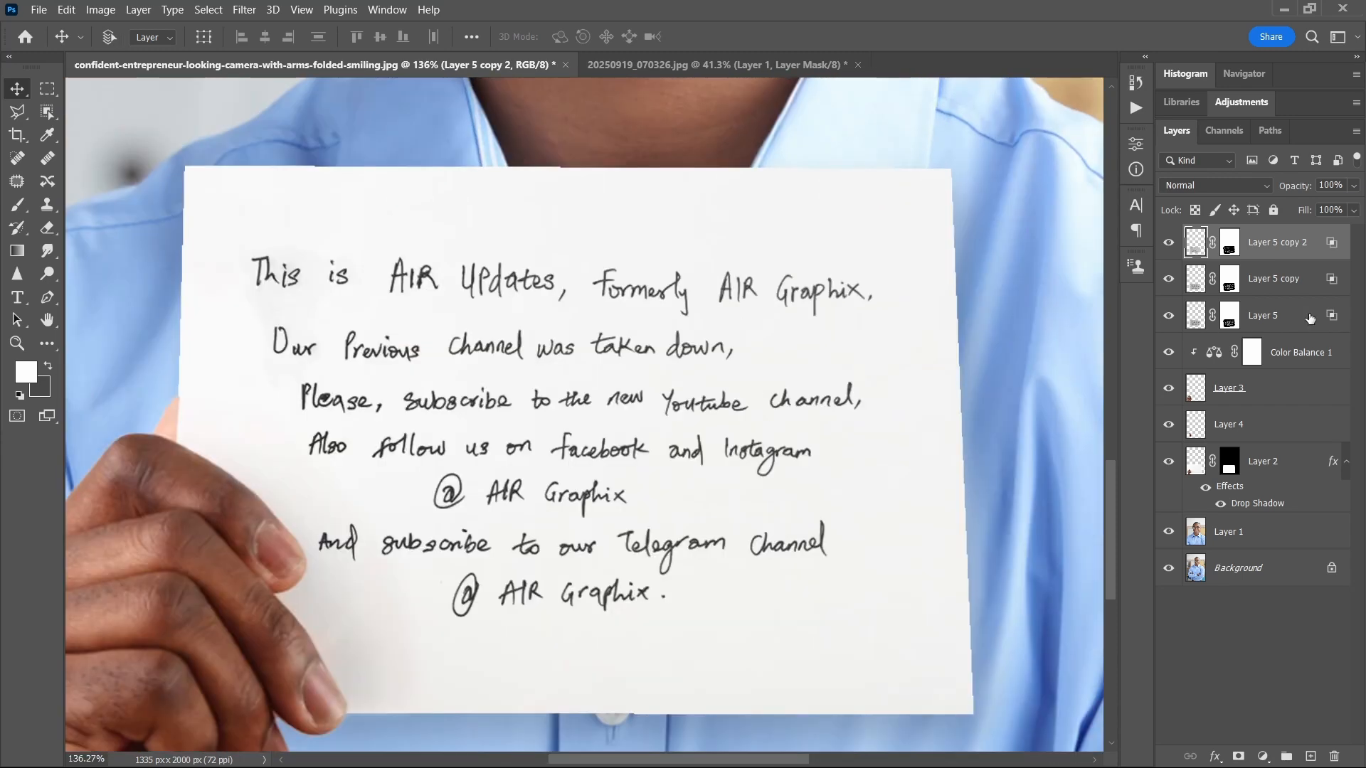
left_click(1310, 318, "shift")
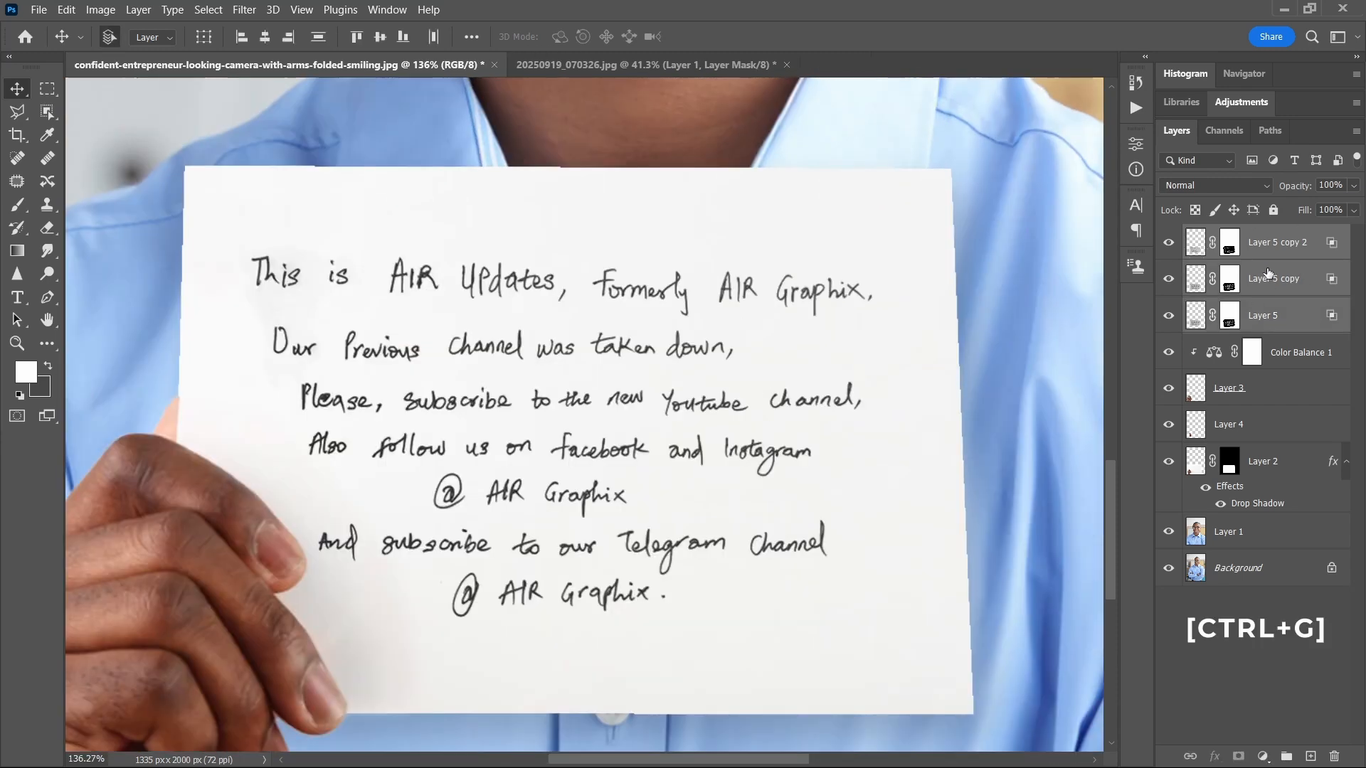
key("ctrl+g")
scroll(735, 348, "down", 5)
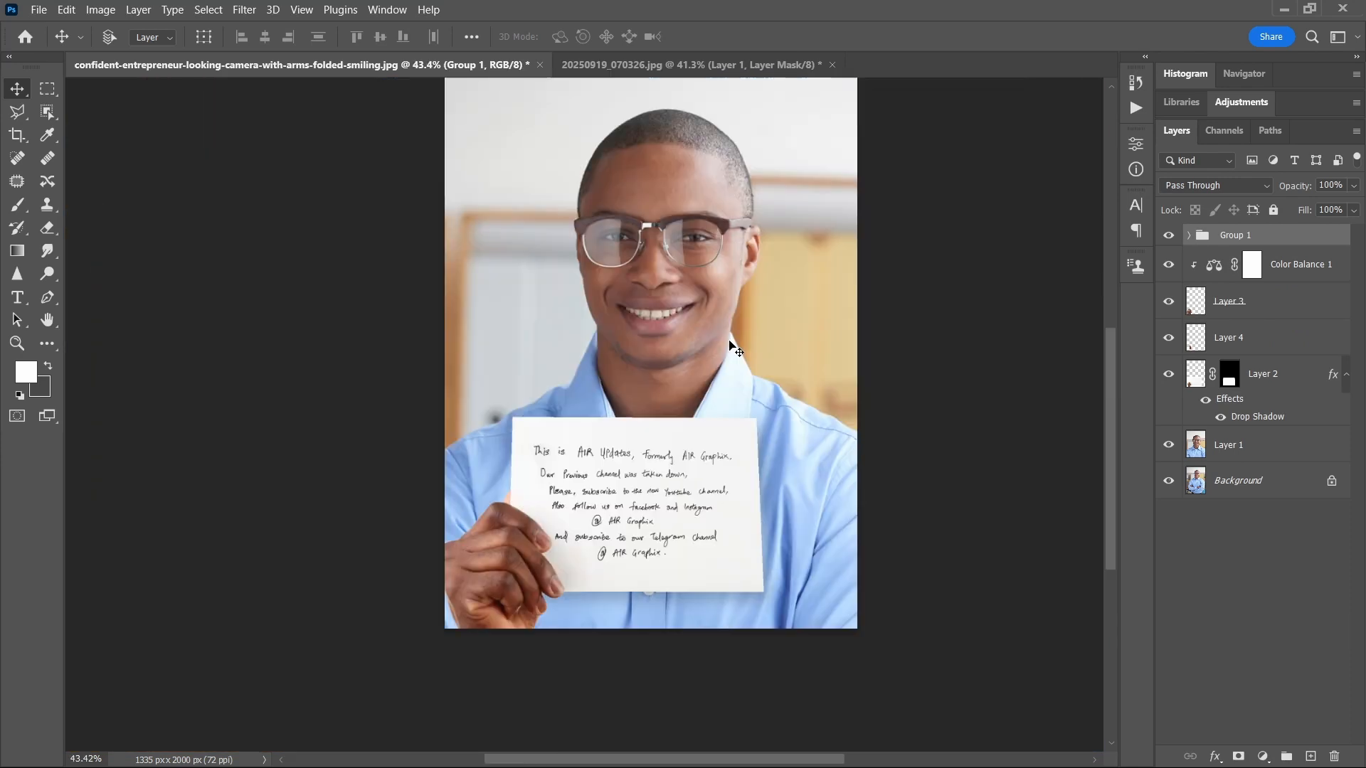
Step: Select all layers from Group 1 down to Layer 2, collapse Layer 2's effects, and rotate the selected layers together by 2.05° clockwise
scroll(732, 359, "down", 1)
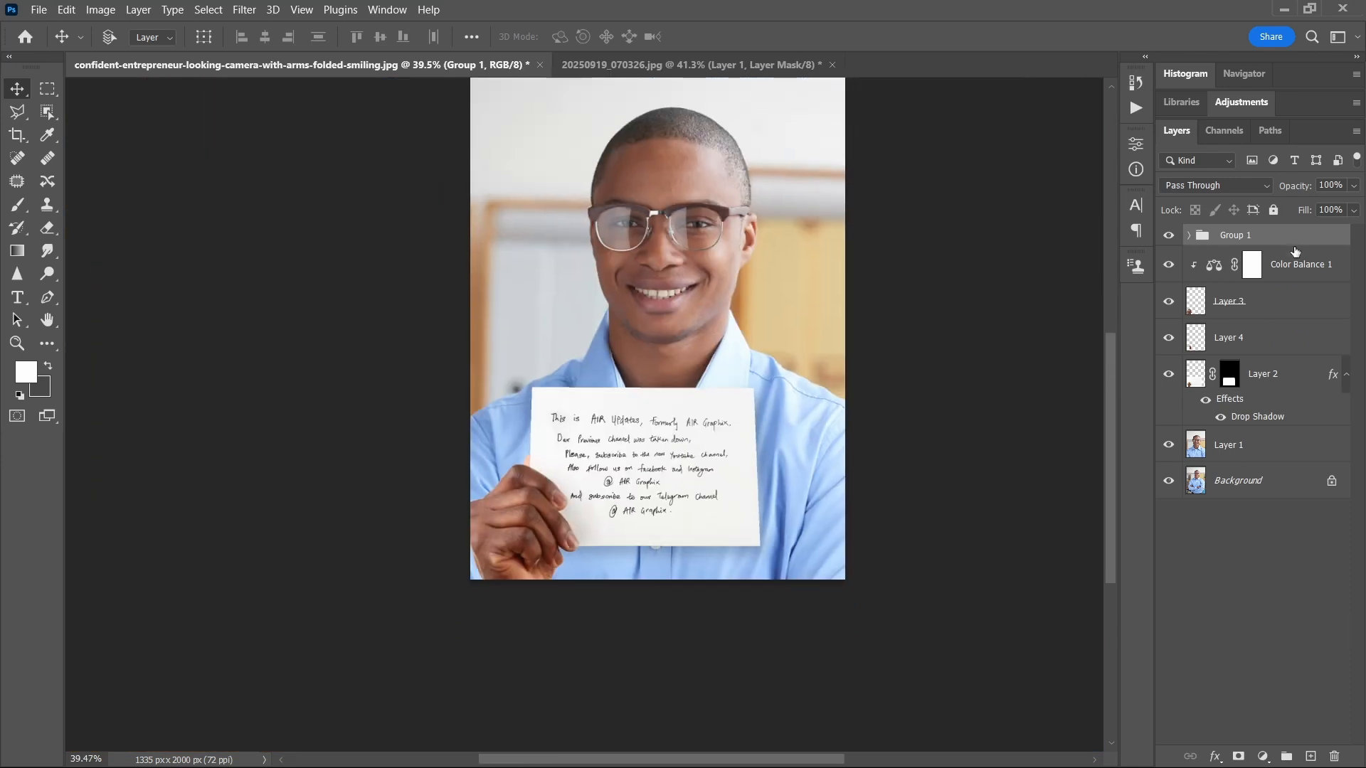
left_click(1292, 388, "shift")
left_click(1345, 375)
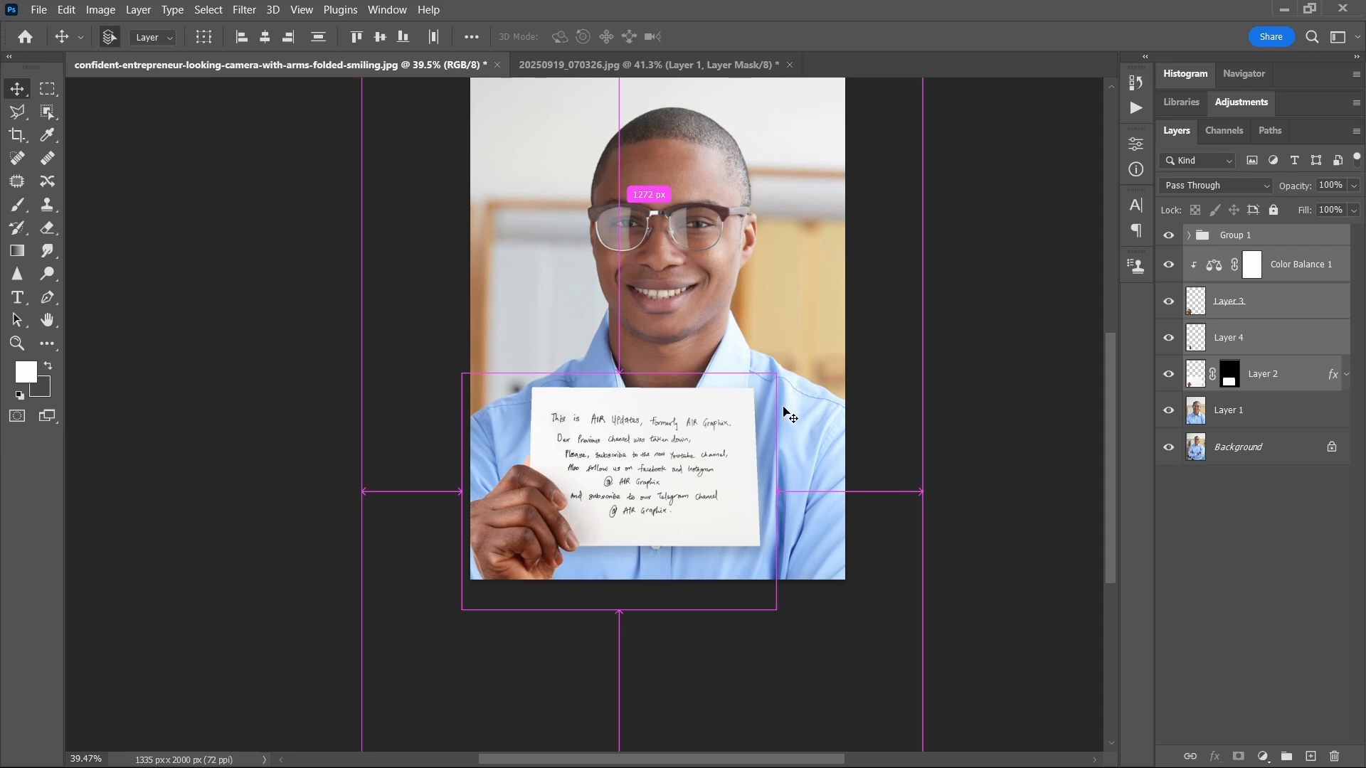
key("ctrl+t")
scroll(786, 356, "down", 1)
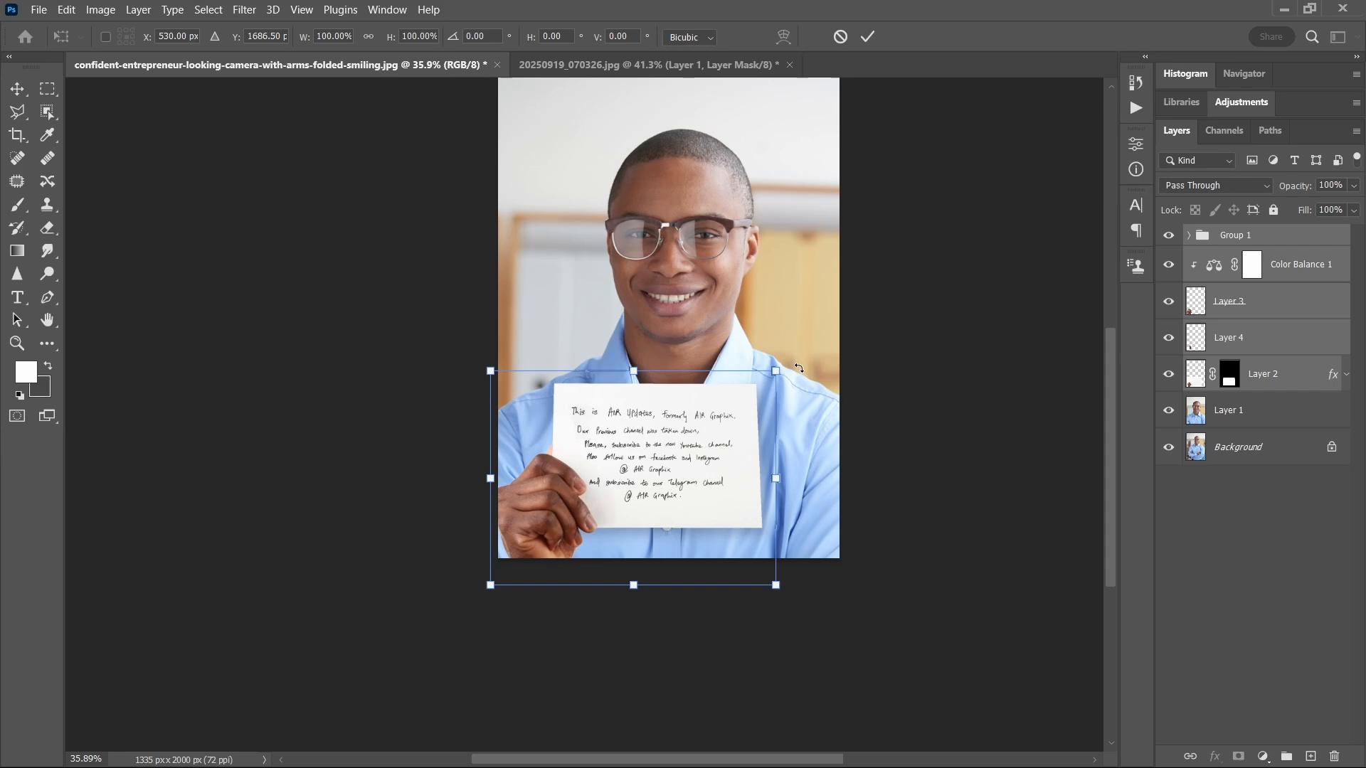
left_click_drag(790, 366, 793, 369)
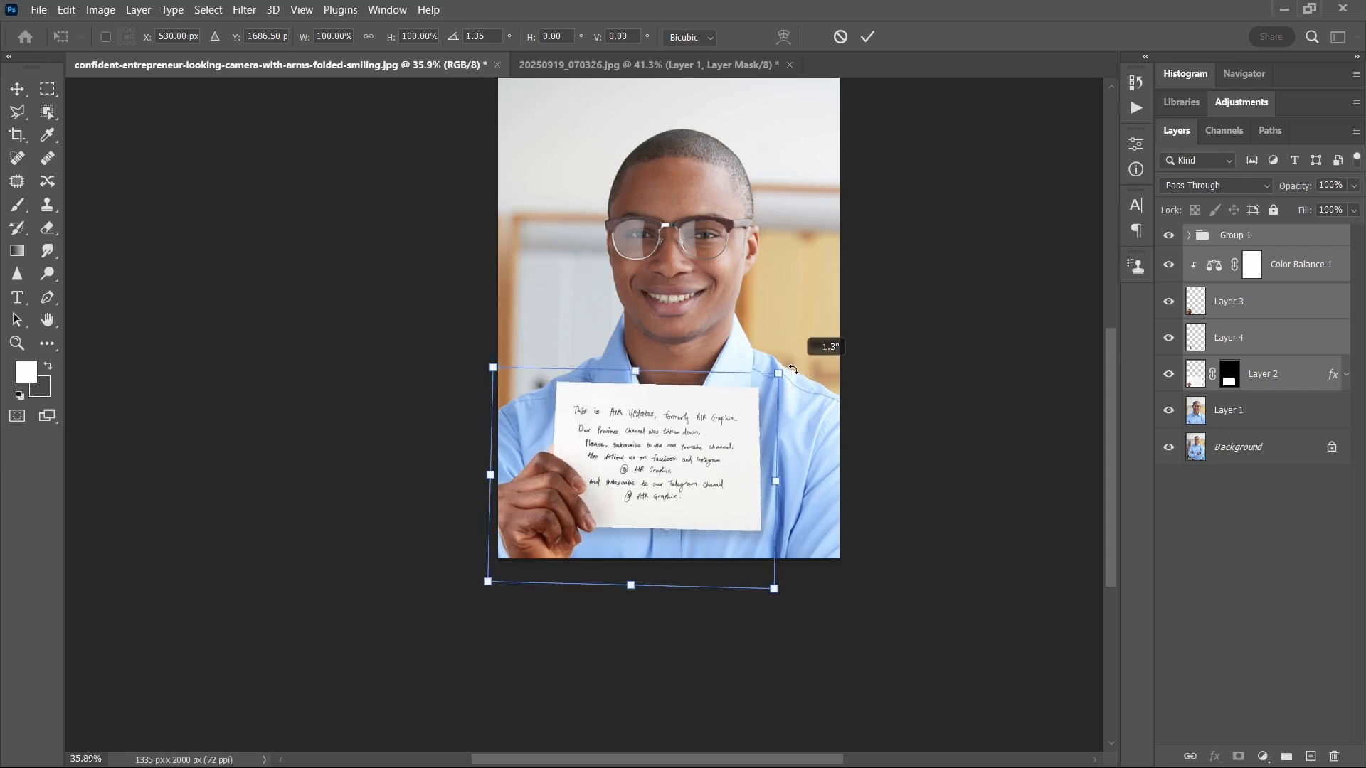
left_click(867, 37)
scroll(713, 422, "down", 1)
scroll(719, 406, "up", 3)
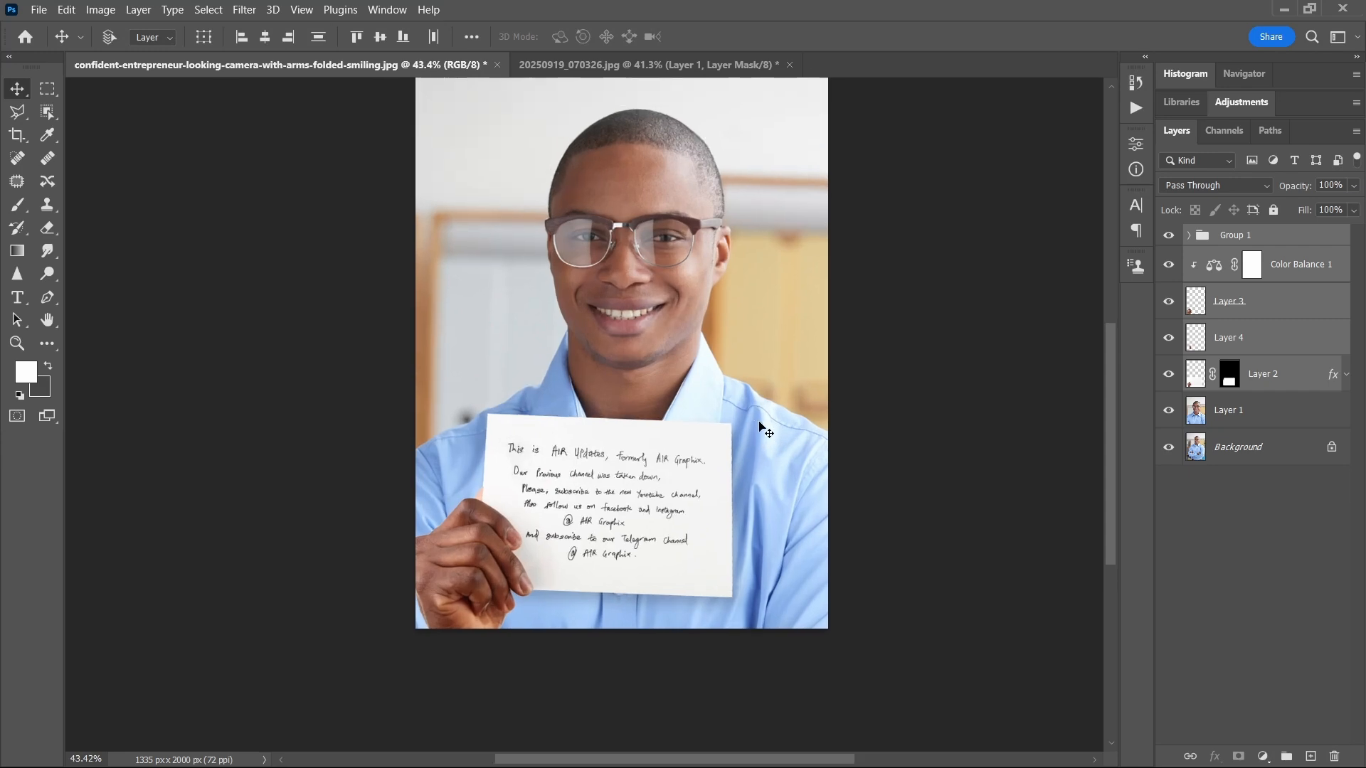
scroll(764, 448, "up", 1)
scroll(755, 480, "down", 1)
scroll(647, 504, "right", 1)
scroll(706, 484, "up", 1)
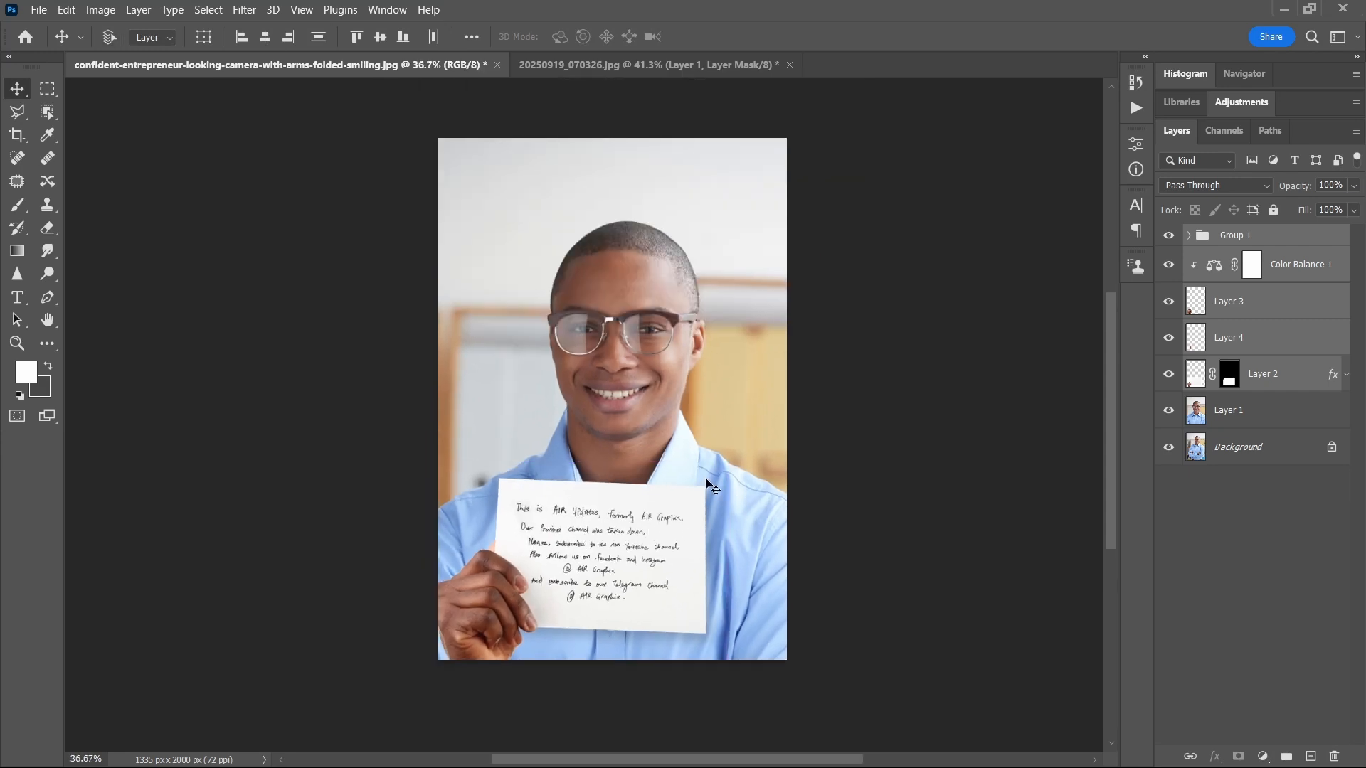